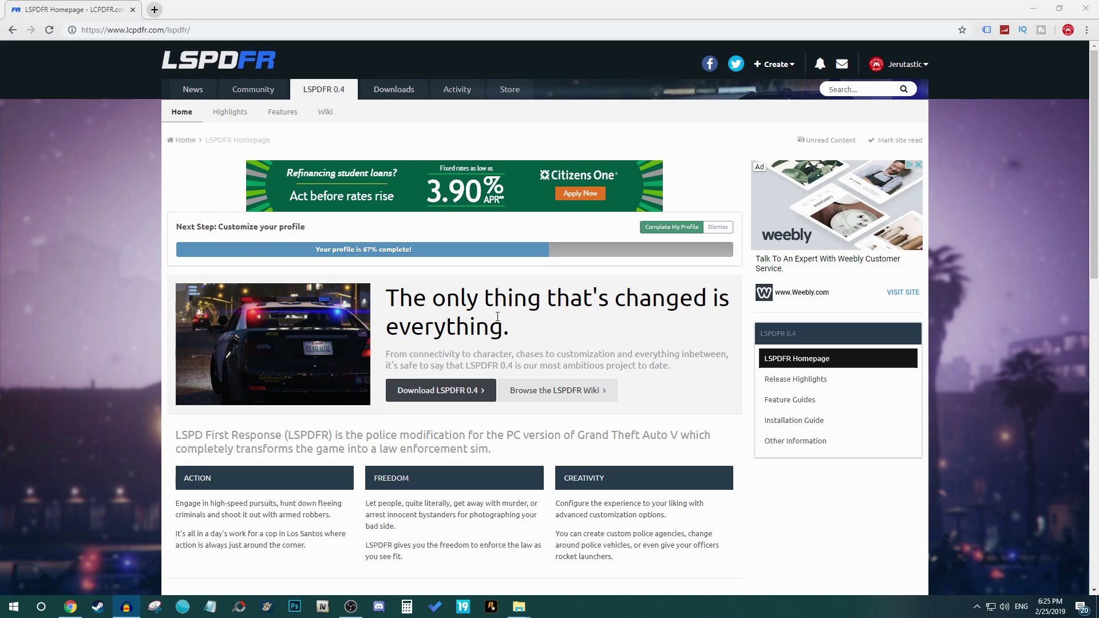
- Open the LSPDFR 0.4 download page from the lcpdfr.com homepage
{"action": "left_click_drag", "start_coordinate": [510, 330], "coordinate": [395, 302]}
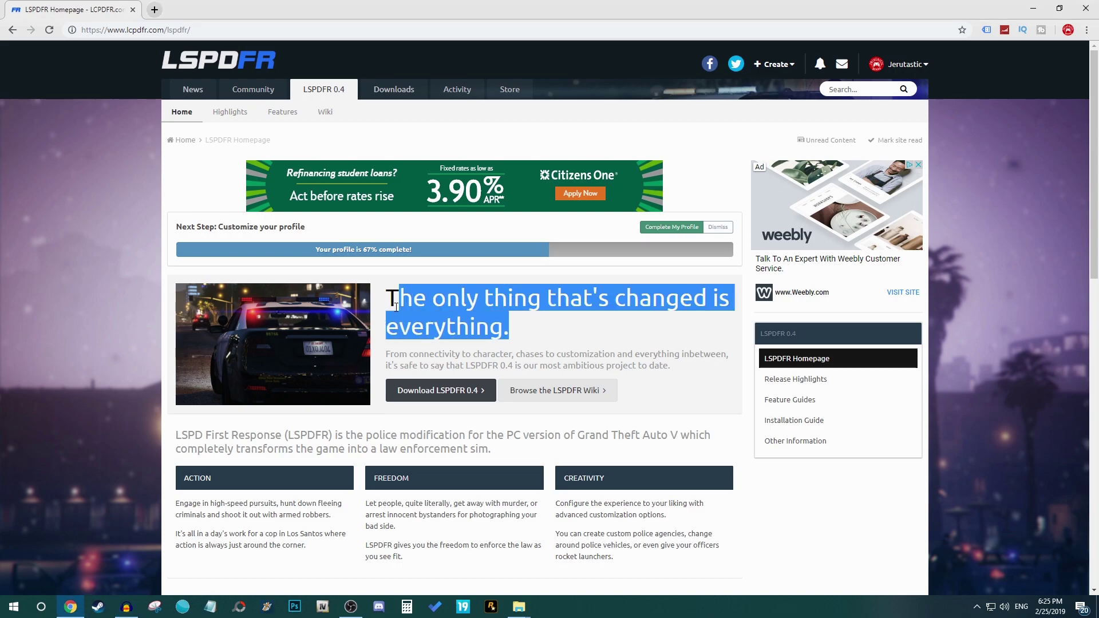
{"action": "left_click", "coordinate": [507, 331]}
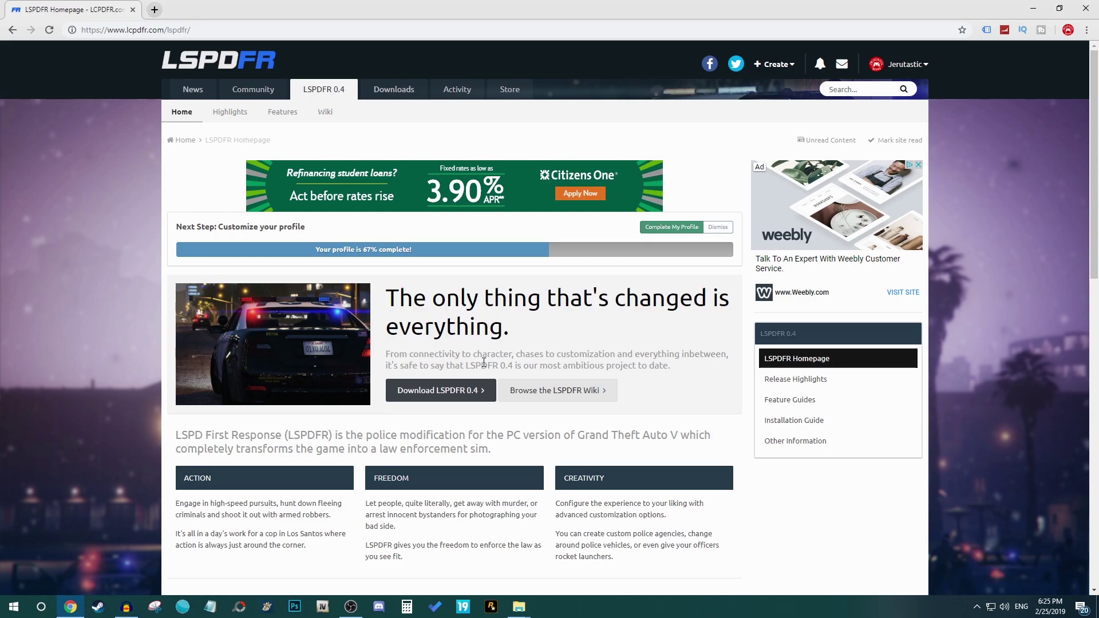
{"action": "left_click", "coordinate": [480, 397]}
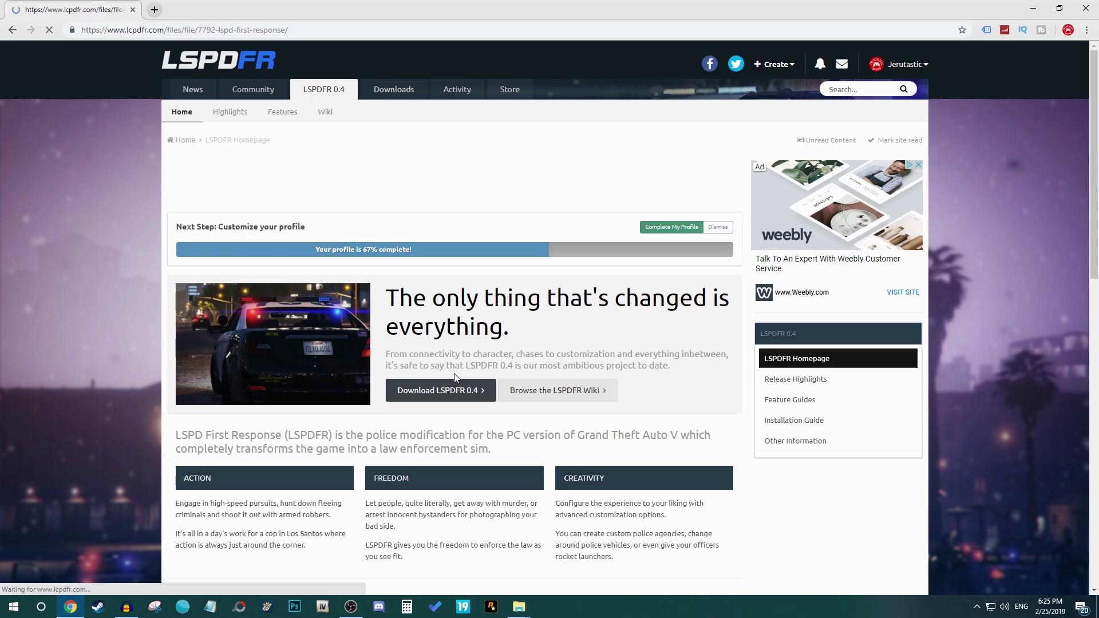
{"action": "scroll", "coordinate": [445, 413], "scroll_direction": "down", "scroll_amount": 4}
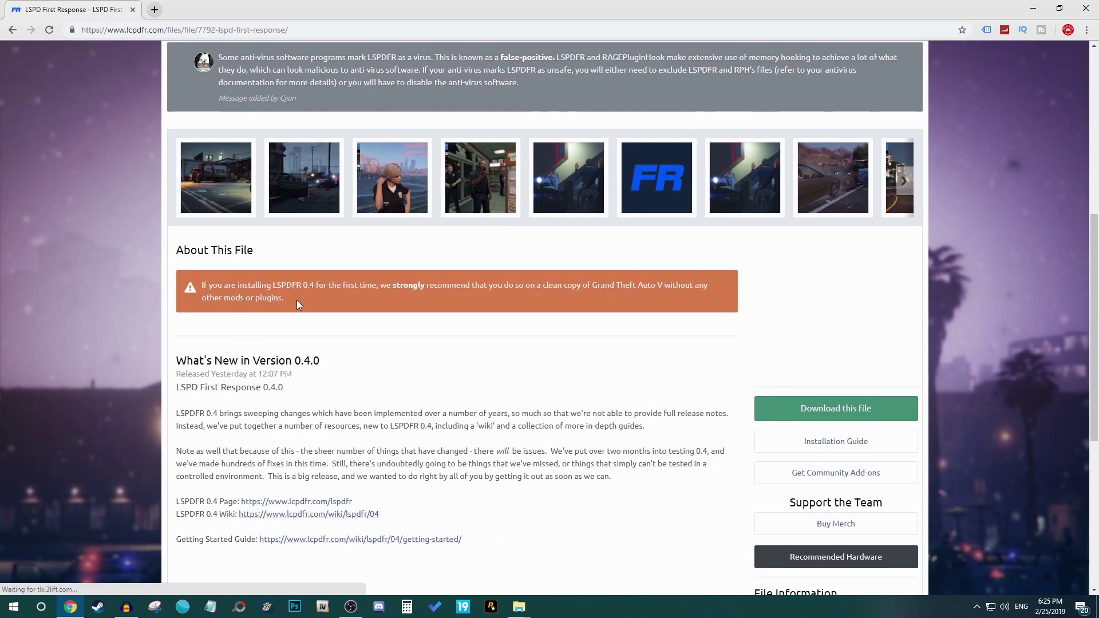
{"action": "left_click_drag", "start_coordinate": [296, 300], "coordinate": [204, 280]}
- Highlight the clean-install warning and the clean-copy recommendation in About This File
{"action": "left_click", "coordinate": [324, 314]}
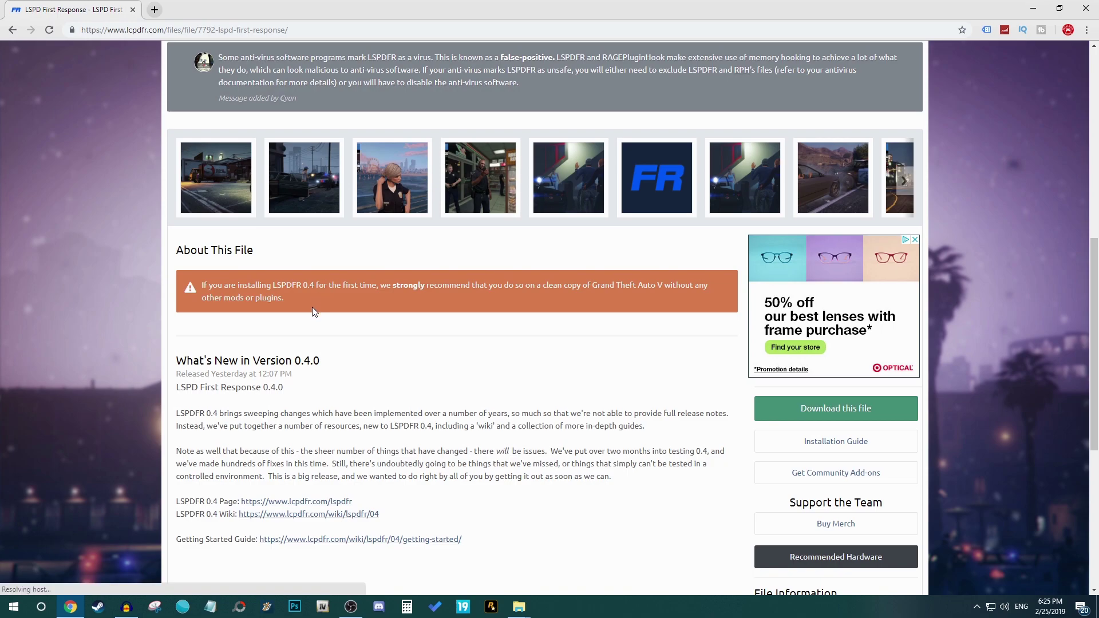
{"action": "left_click_drag", "start_coordinate": [307, 303], "coordinate": [202, 273]}
{"action": "left_click", "coordinate": [245, 300]}
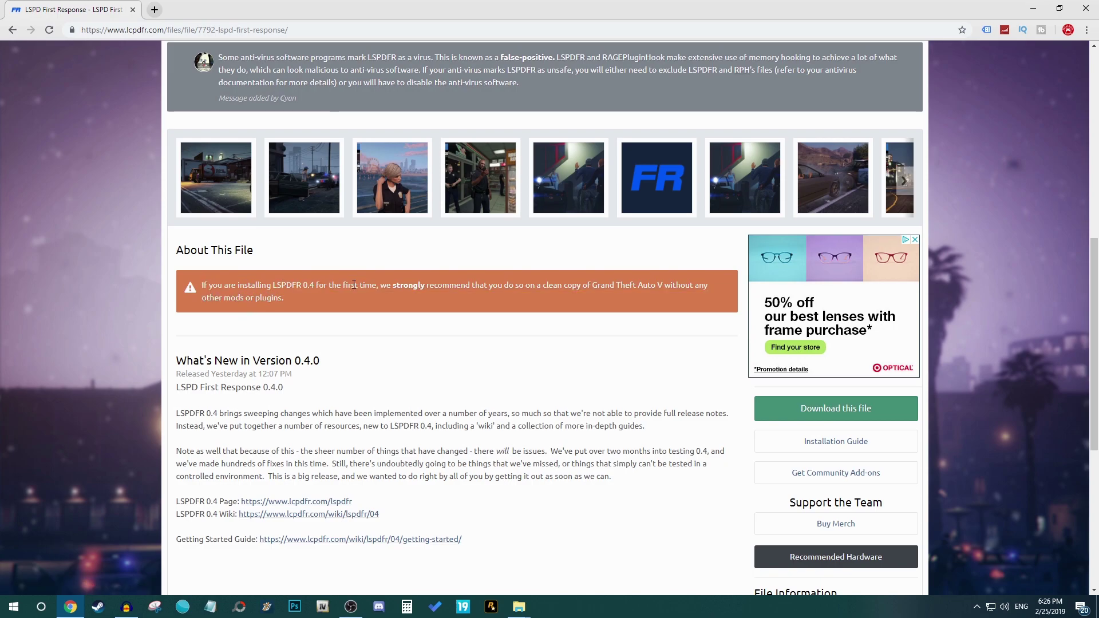
{"action": "left_click_drag", "start_coordinate": [381, 284], "coordinate": [710, 284]}
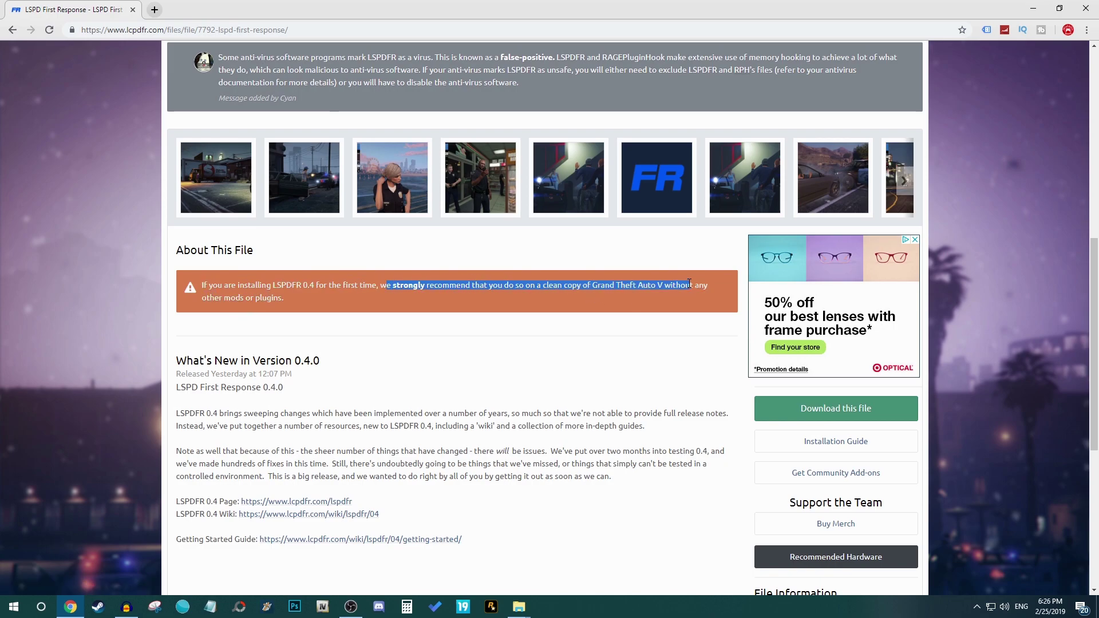
{"action": "left_click", "coordinate": [675, 329]}
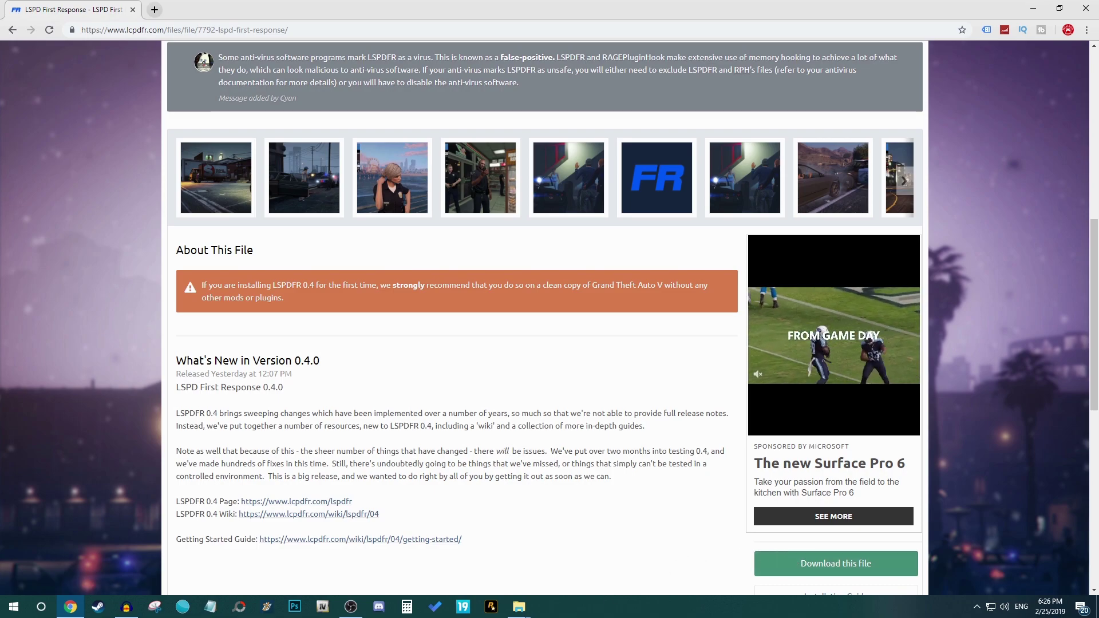
{"action": "left_click", "coordinate": [518, 606]}
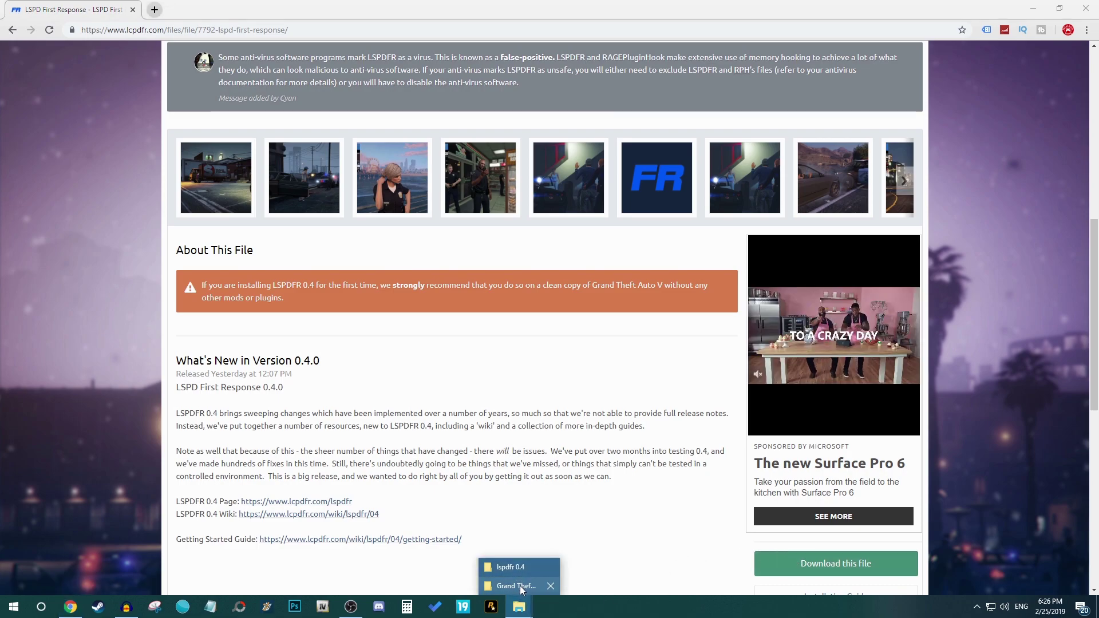
- Copy the whole Grand Theft Auto V folder from the common games folder
{"action": "left_click", "coordinate": [520, 586]}
{"action": "left_click", "coordinate": [315, 90]}
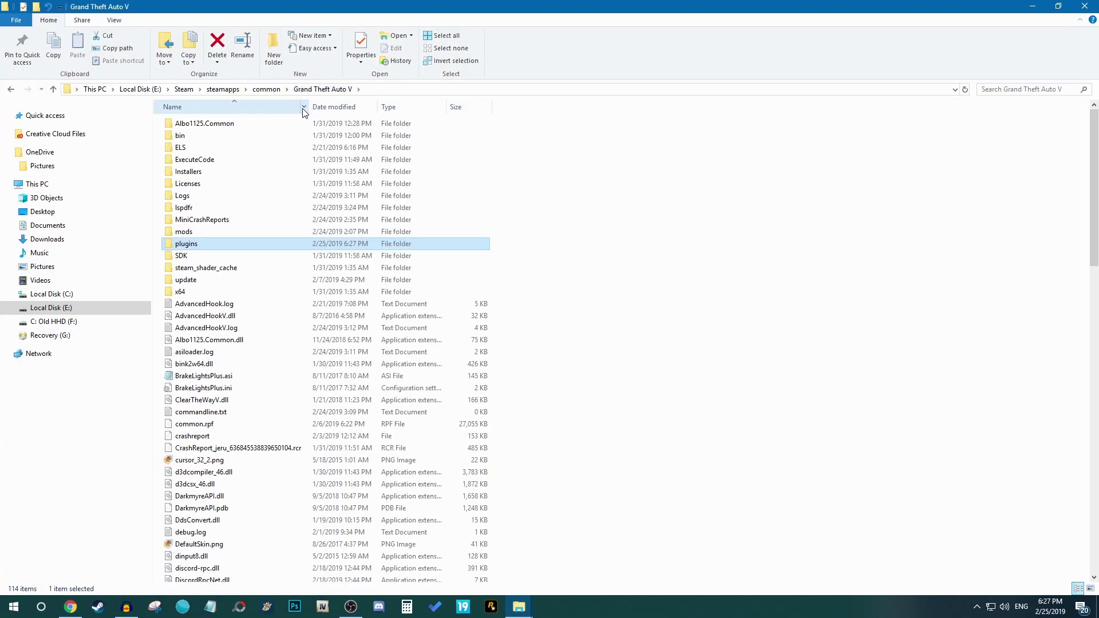
{"action": "left_click", "coordinate": [273, 89]}
{"action": "right_click", "coordinate": [214, 175]}
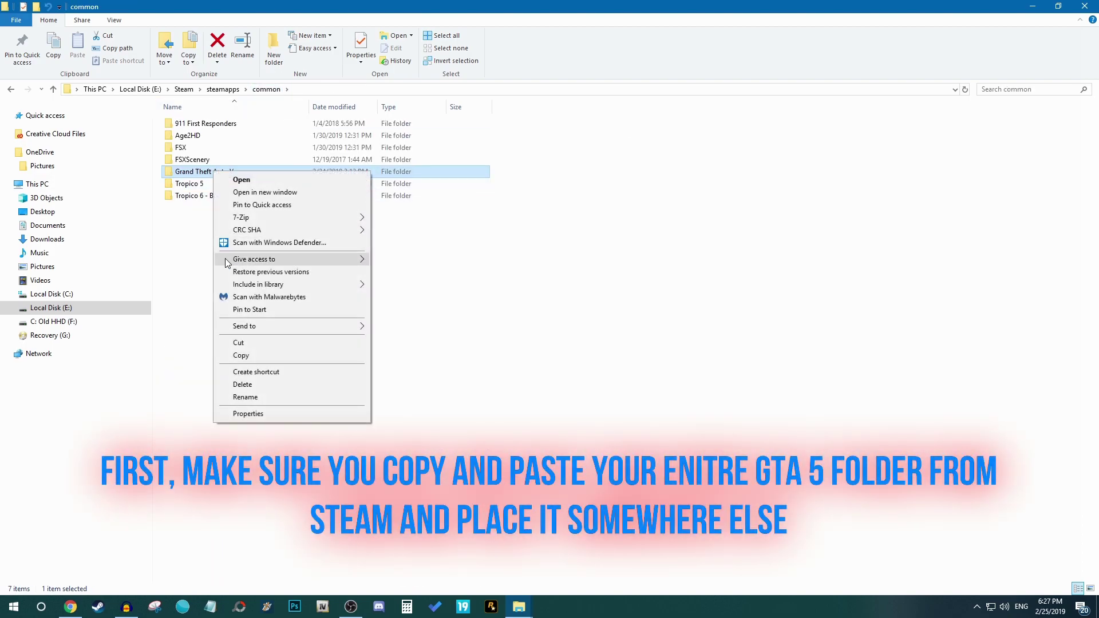
{"action": "left_click", "coordinate": [241, 359]}
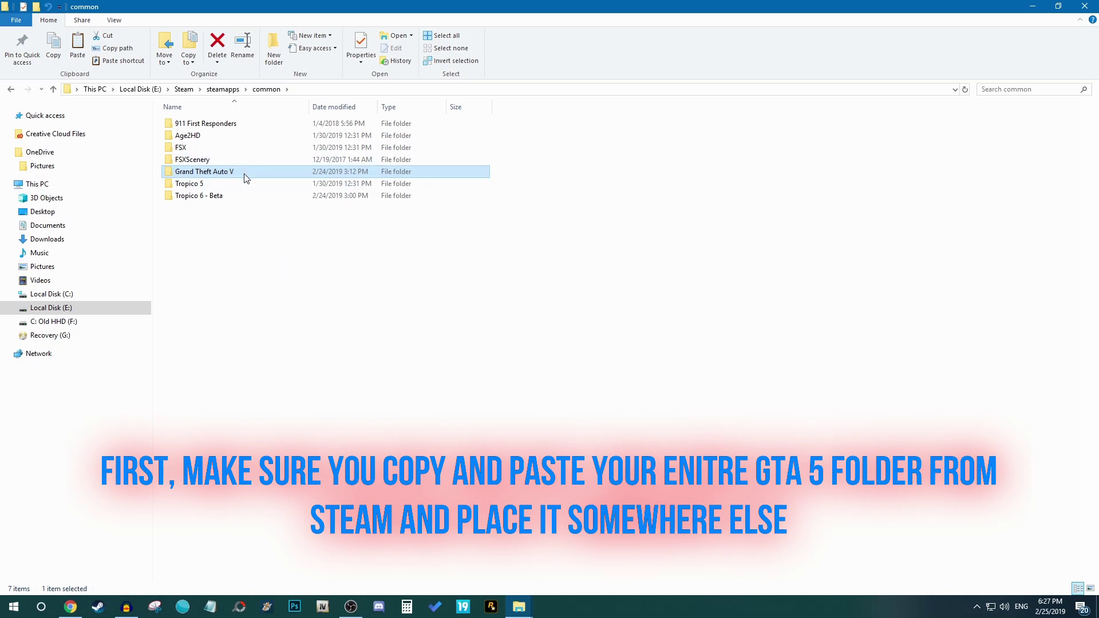
{"action": "mouse_move", "coordinate": [204, 171]}
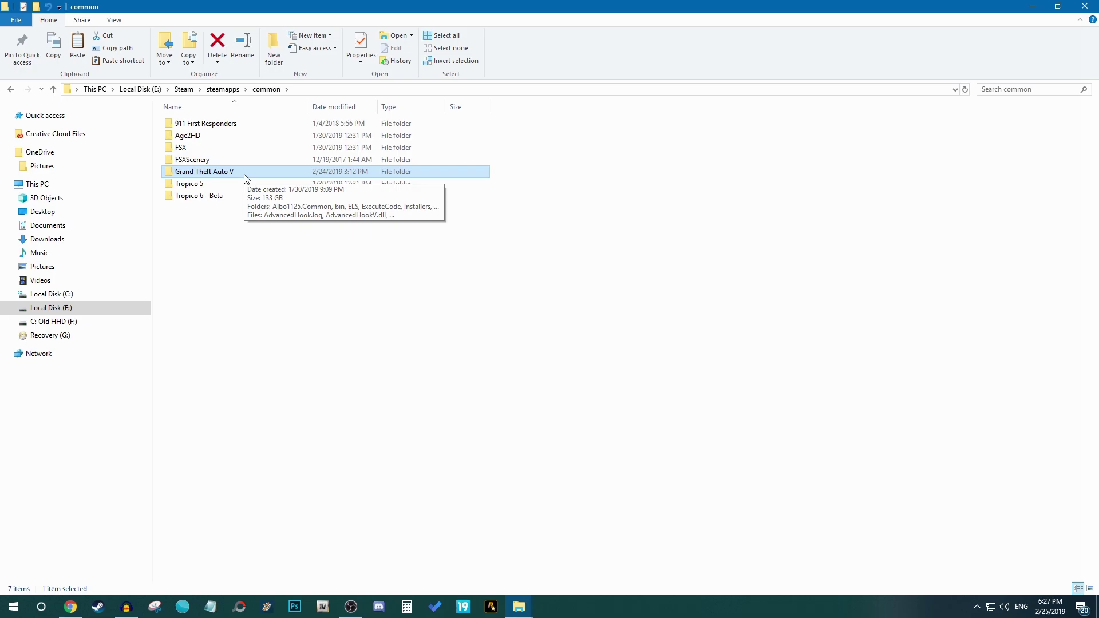
- Confirm the Grand Theft Auto V folder is 133 GB in Properties, then open it
{"action": "left_click", "coordinate": [242, 178]}
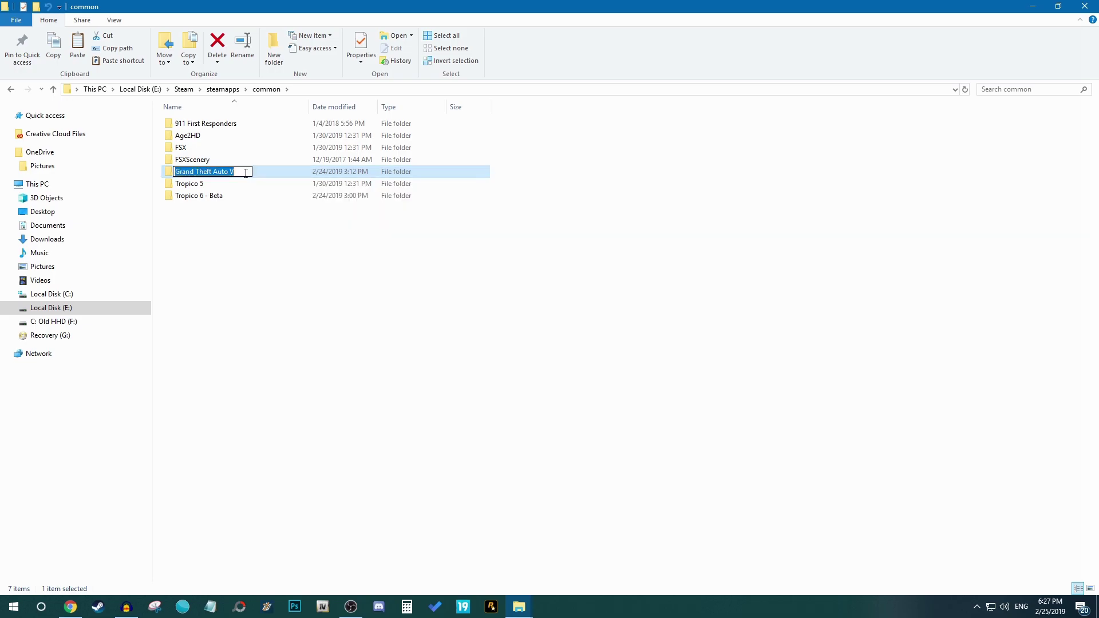
{"action": "double_click", "coordinate": [263, 172]}
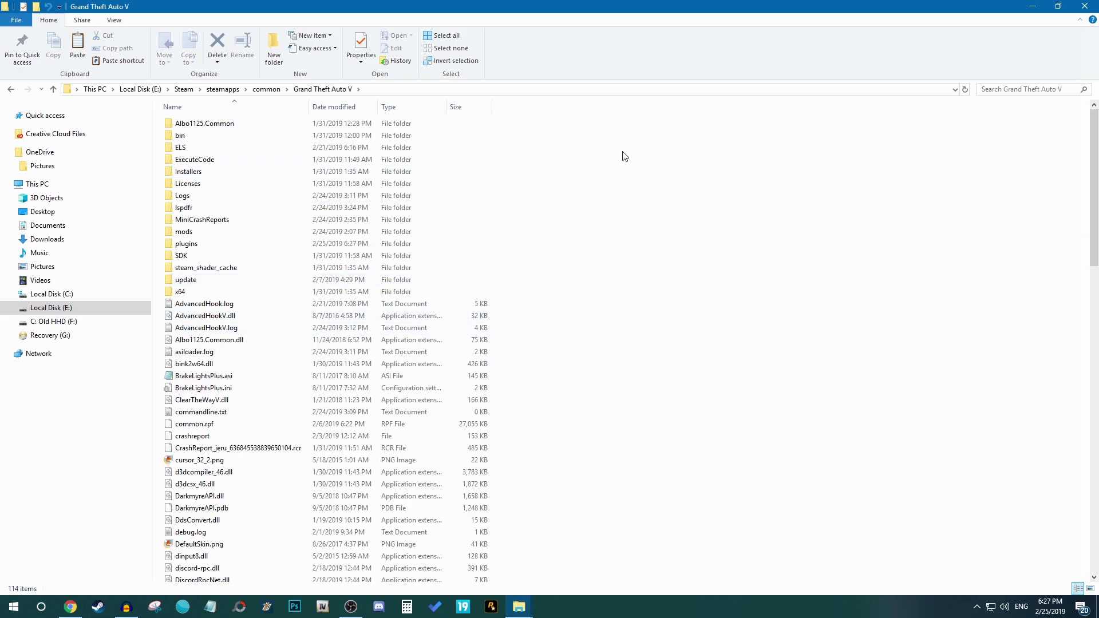
{"action": "left_click", "coordinate": [288, 90]}
{"action": "left_click", "coordinate": [271, 91]}
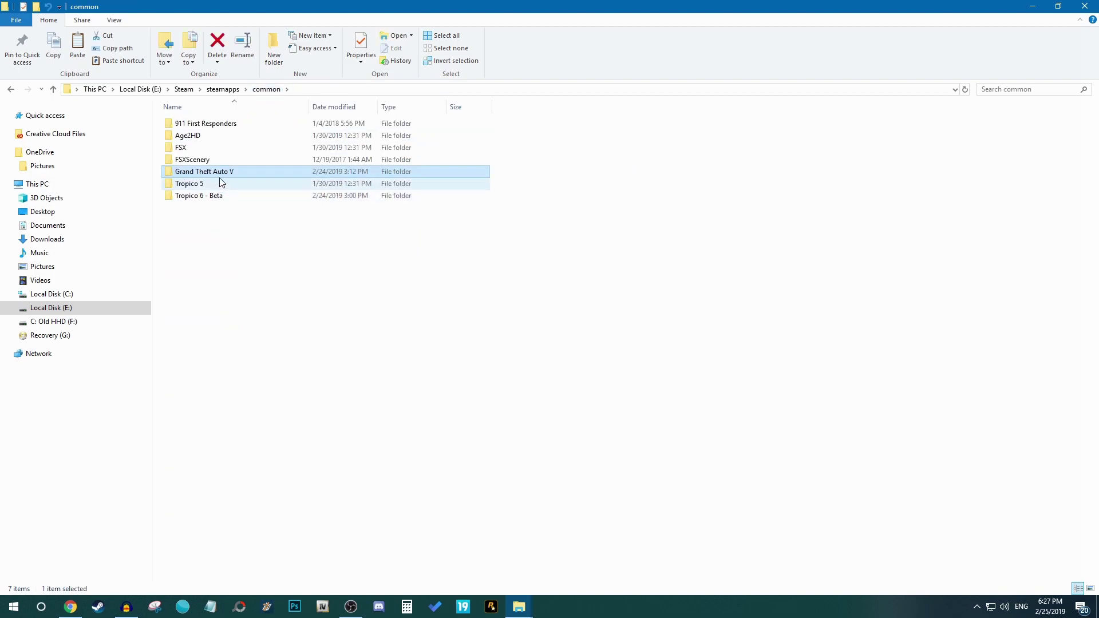
{"action": "right_click", "coordinate": [222, 172]}
{"action": "left_click", "coordinate": [275, 429]}
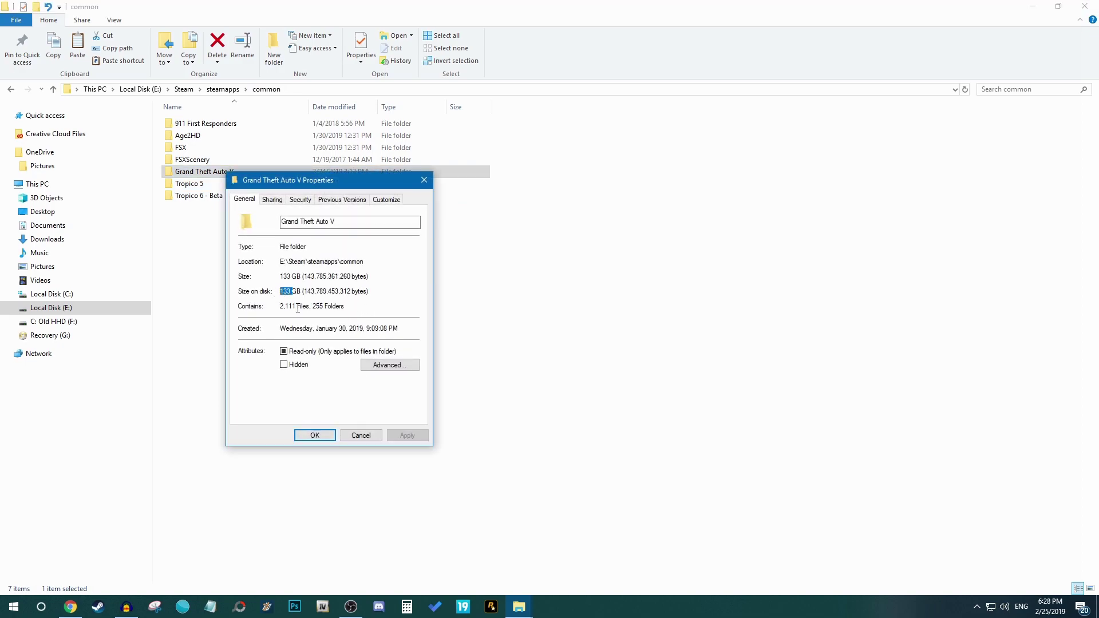
{"action": "left_click", "coordinate": [354, 435]}
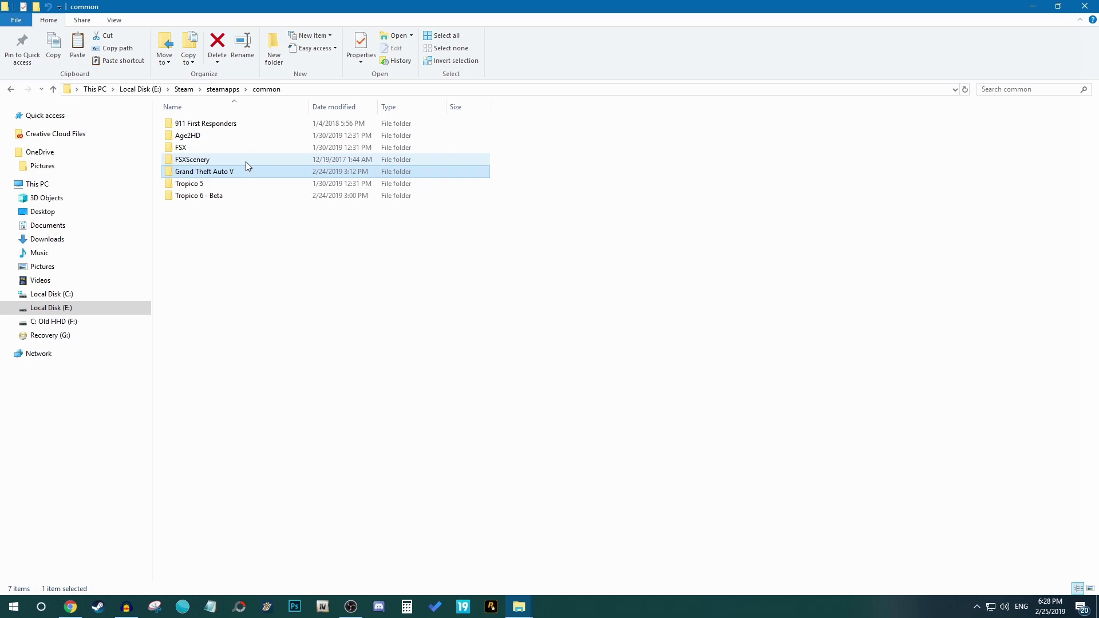
{"action": "double_click", "coordinate": [285, 177]}
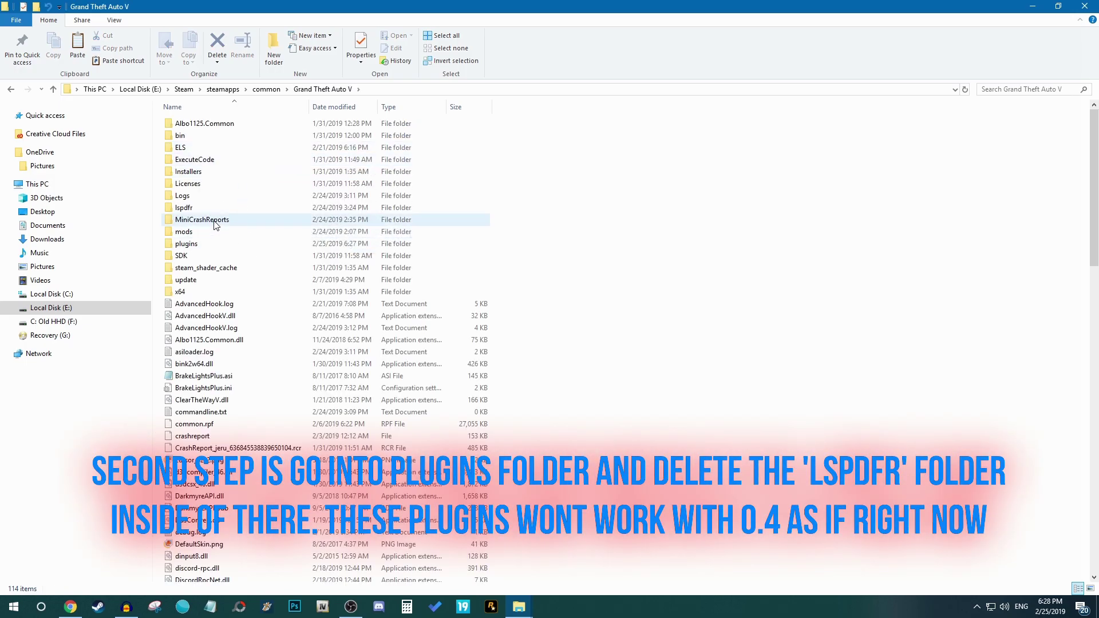
- Delete the LSPDFR folder from plugins and return to the Grand Theft Auto V folder
{"action": "double_click", "coordinate": [202, 245]}
{"action": "left_click", "coordinate": [211, 135]}
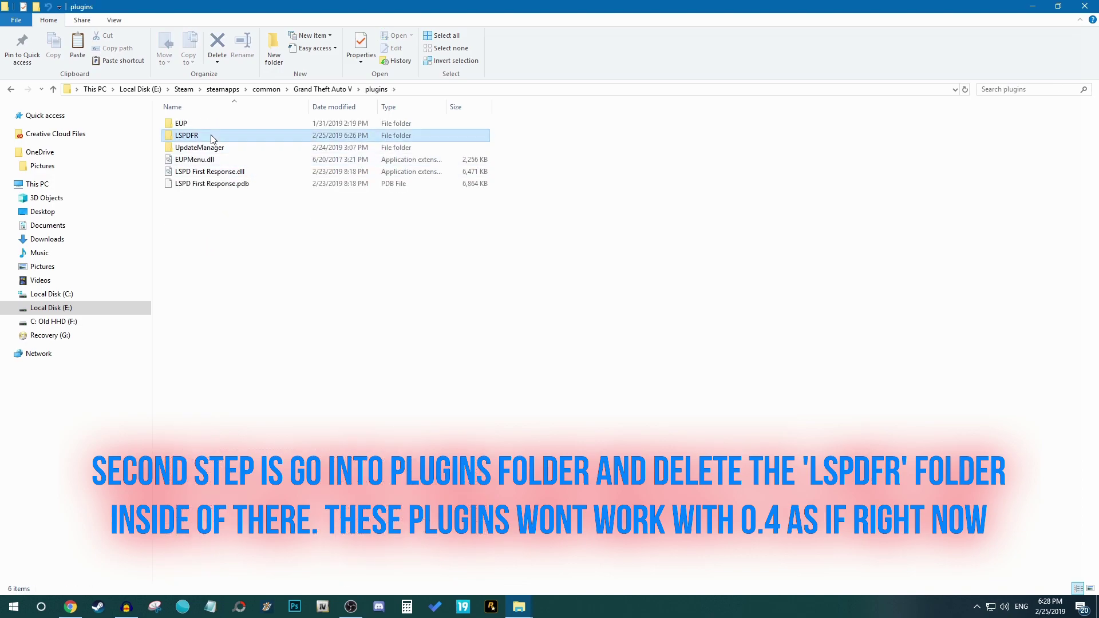
{"action": "key", "text": "Delete"}
{"action": "left_click", "coordinate": [325, 89]}
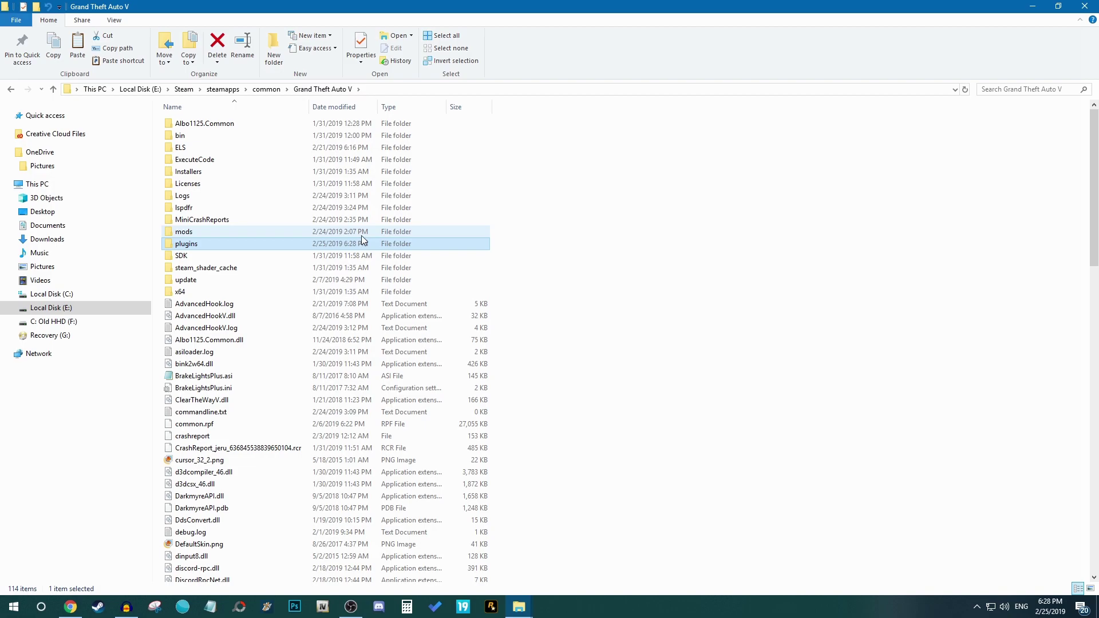
{"action": "left_click", "coordinate": [333, 235]}
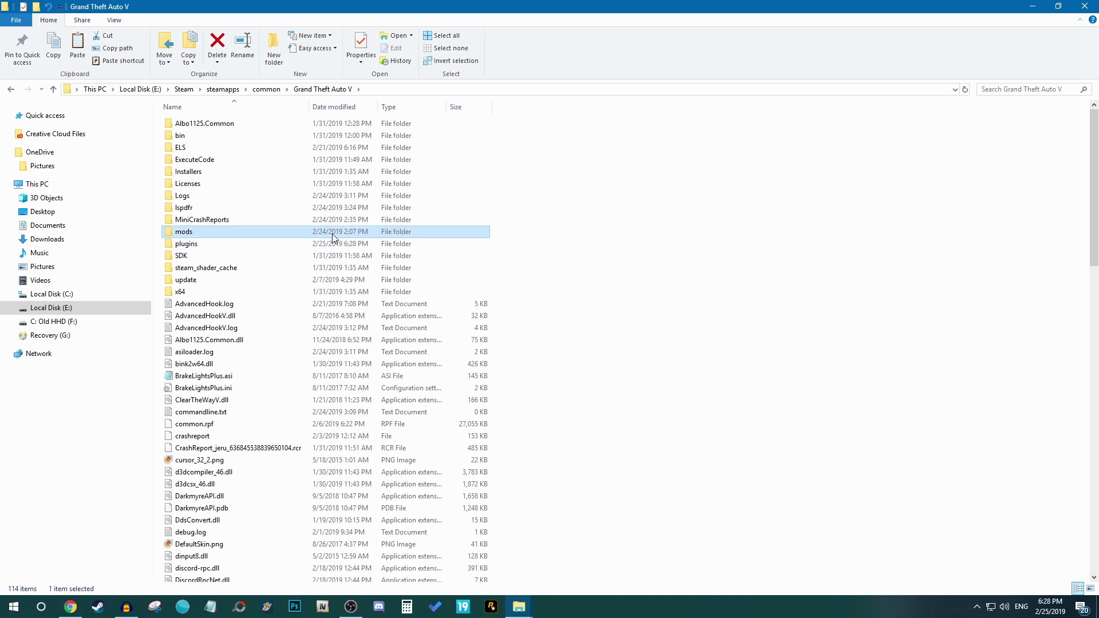
{"action": "double_click", "coordinate": [266, 239]}
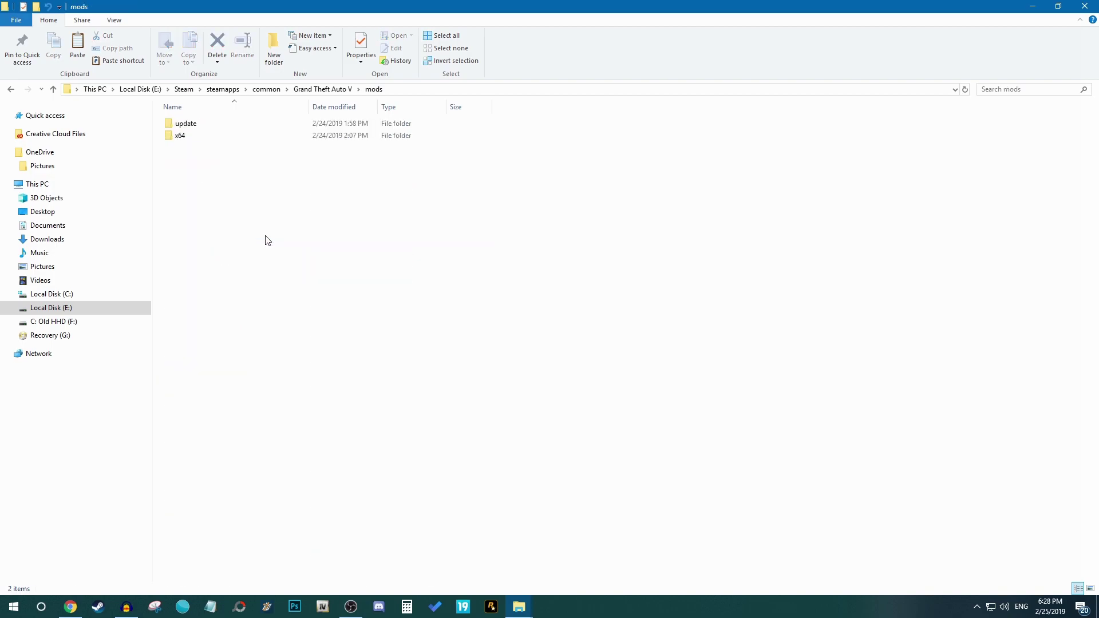
{"action": "left_click", "coordinate": [311, 90]}
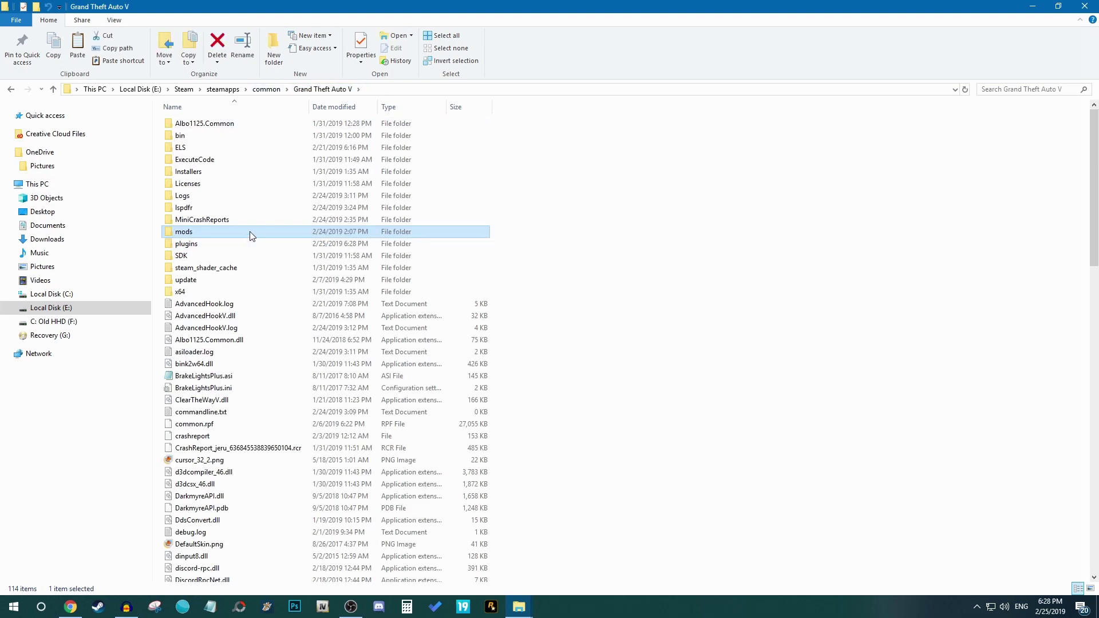
{"action": "left_click", "coordinate": [252, 238]}
{"action": "right_click", "coordinate": [265, 236]}
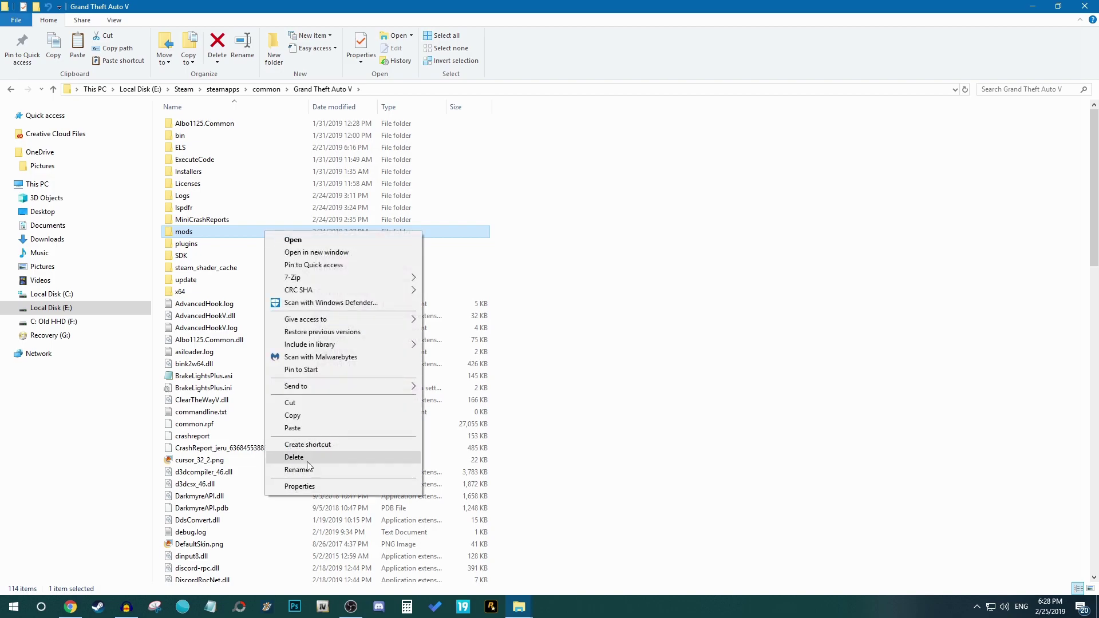
{"action": "left_click", "coordinate": [306, 461]}
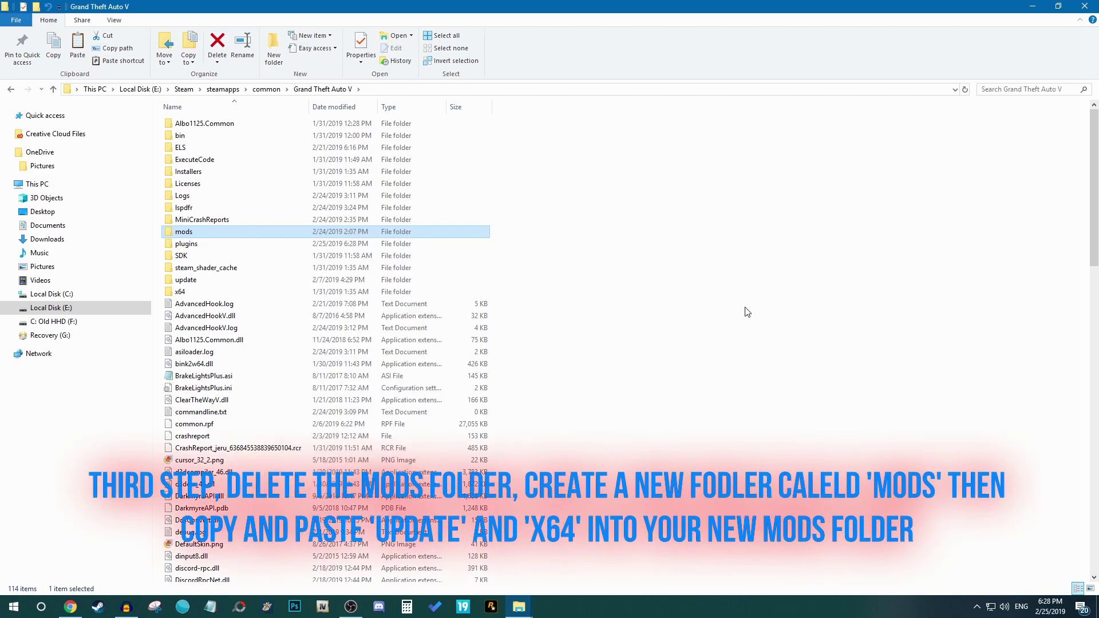
{"action": "right_click", "coordinate": [625, 266]}
{"action": "mouse_move", "coordinate": [687, 403]}
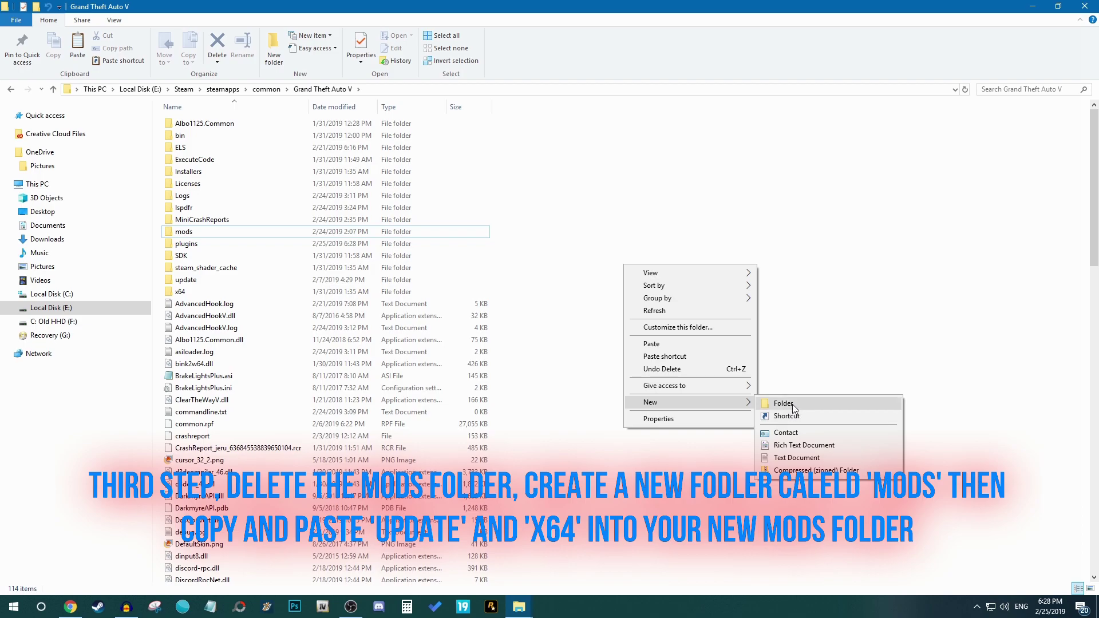
{"action": "left_click", "coordinate": [793, 405]}
{"action": "type", "text": "mods1"}
{"action": "key", "text": "Return"}
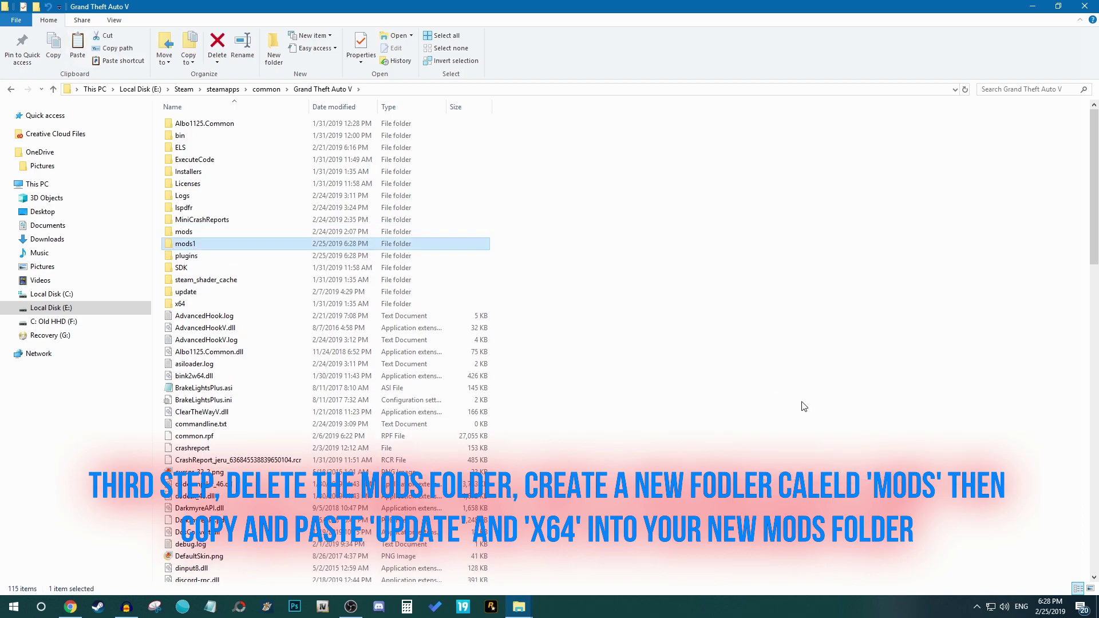
{"action": "left_click", "coordinate": [237, 231]}
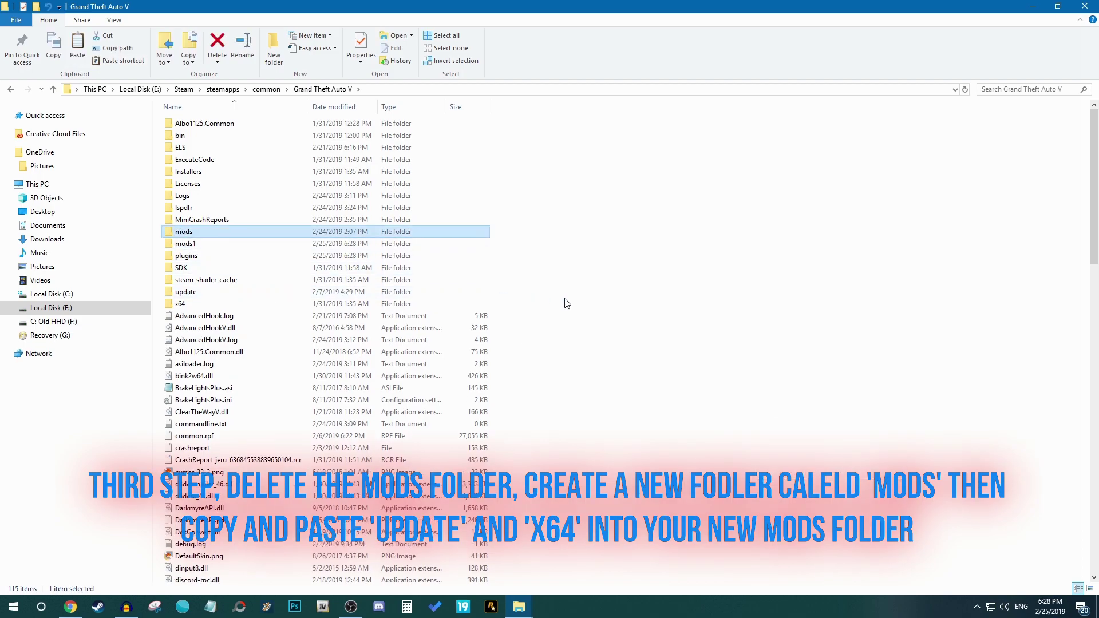
{"action": "left_click_drag", "start_coordinate": [581, 299], "coordinate": [468, 308]}
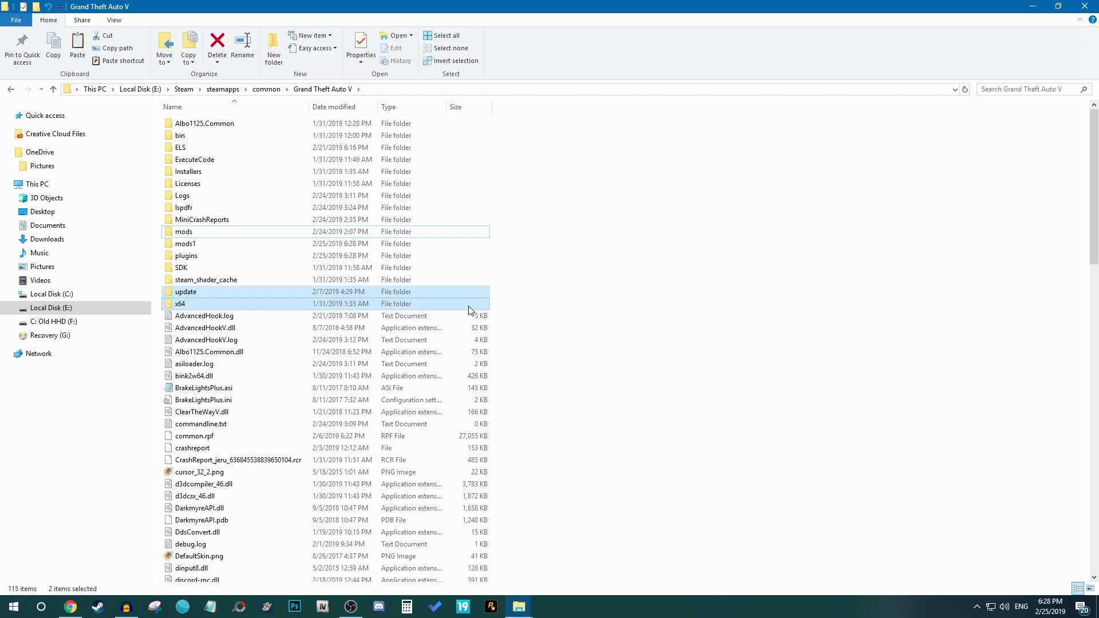
{"action": "right_click", "coordinate": [224, 309]}
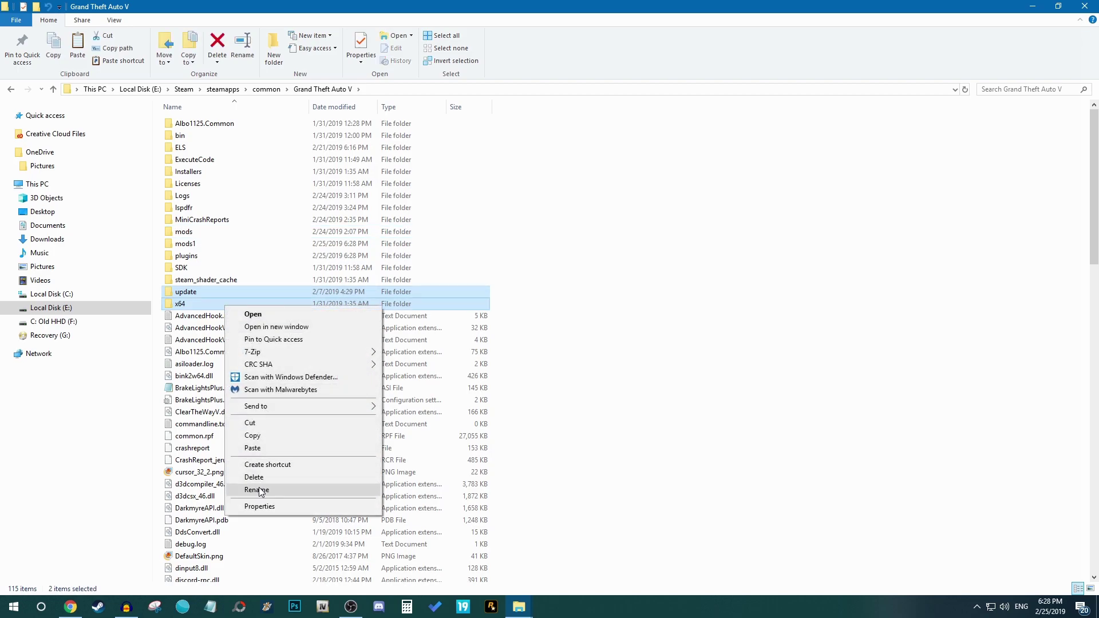
{"action": "left_click", "coordinate": [257, 436]}
{"action": "double_click", "coordinate": [198, 244]}
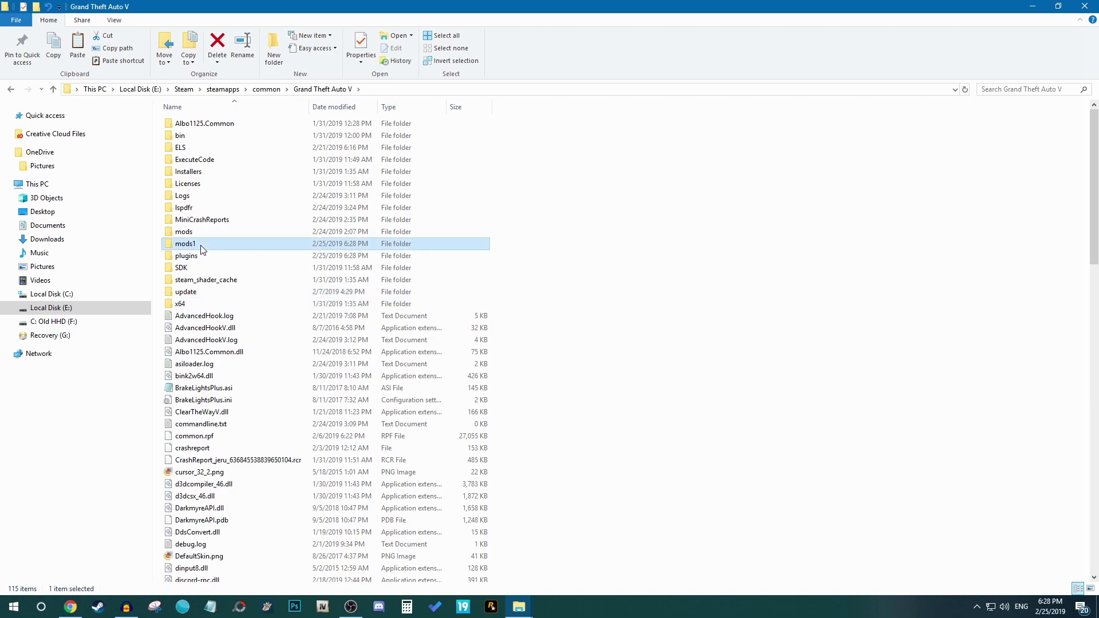
{"action": "right_click", "coordinate": [263, 258]}
{"action": "left_click", "coordinate": [292, 335]}
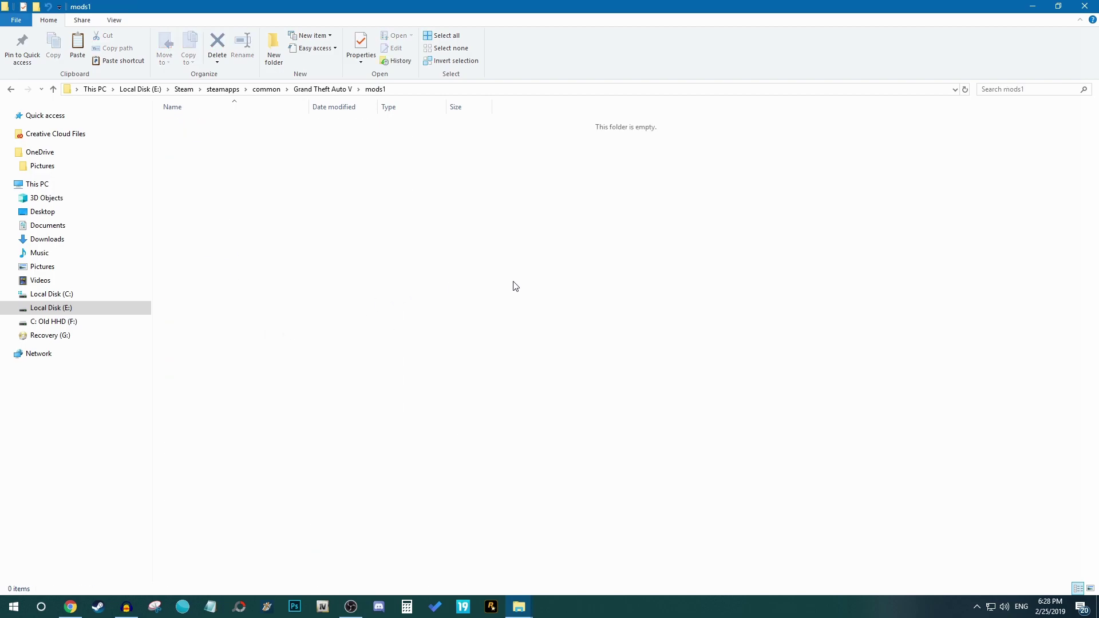
{"action": "key", "text": "ctrl+v"}
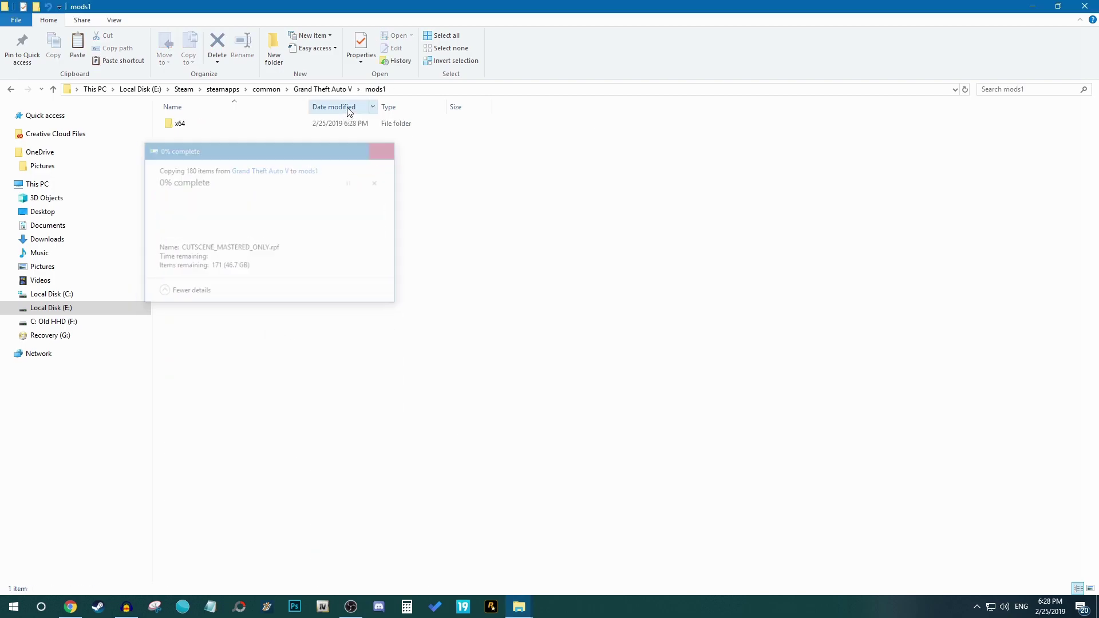
{"action": "left_click", "coordinate": [343, 89]}
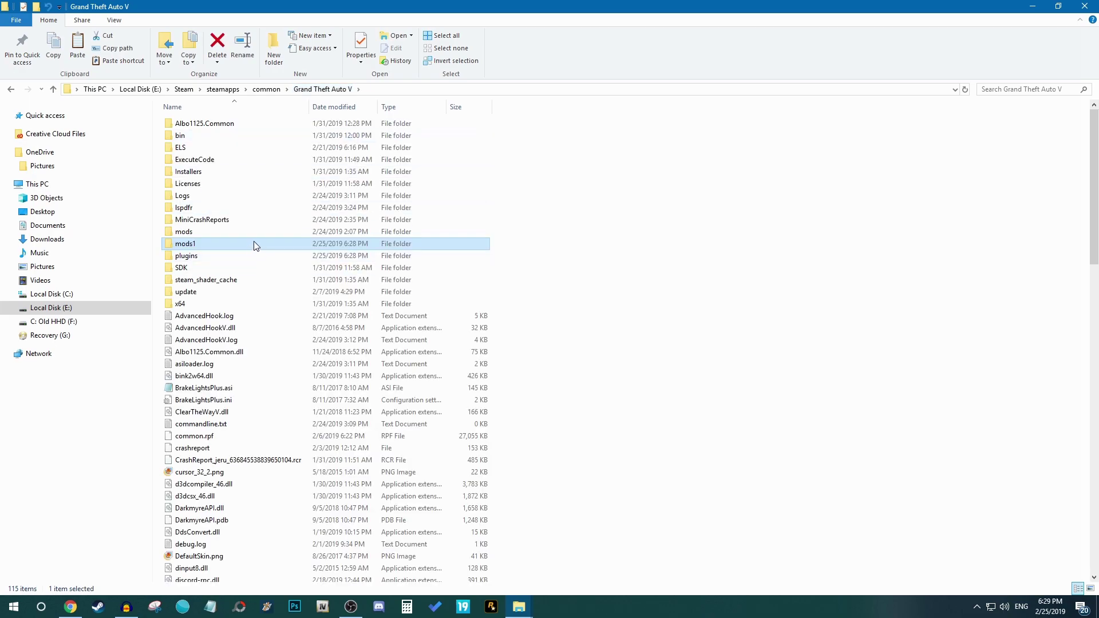
{"action": "key", "text": "Delete"}
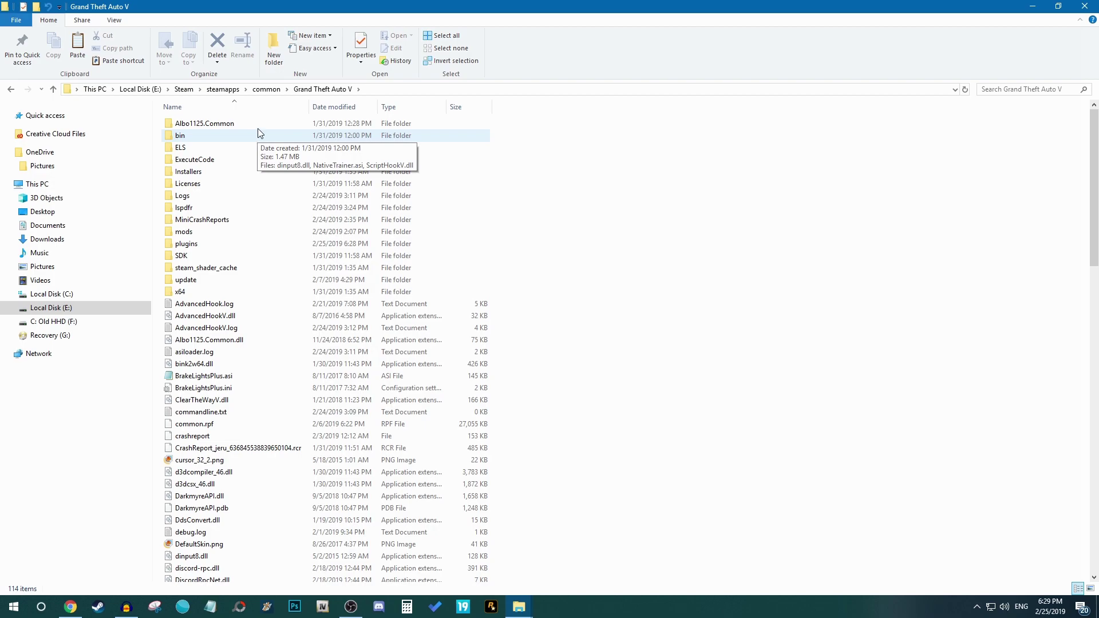
{"action": "left_click", "coordinate": [256, 89]}
{"action": "right_click", "coordinate": [237, 172]}
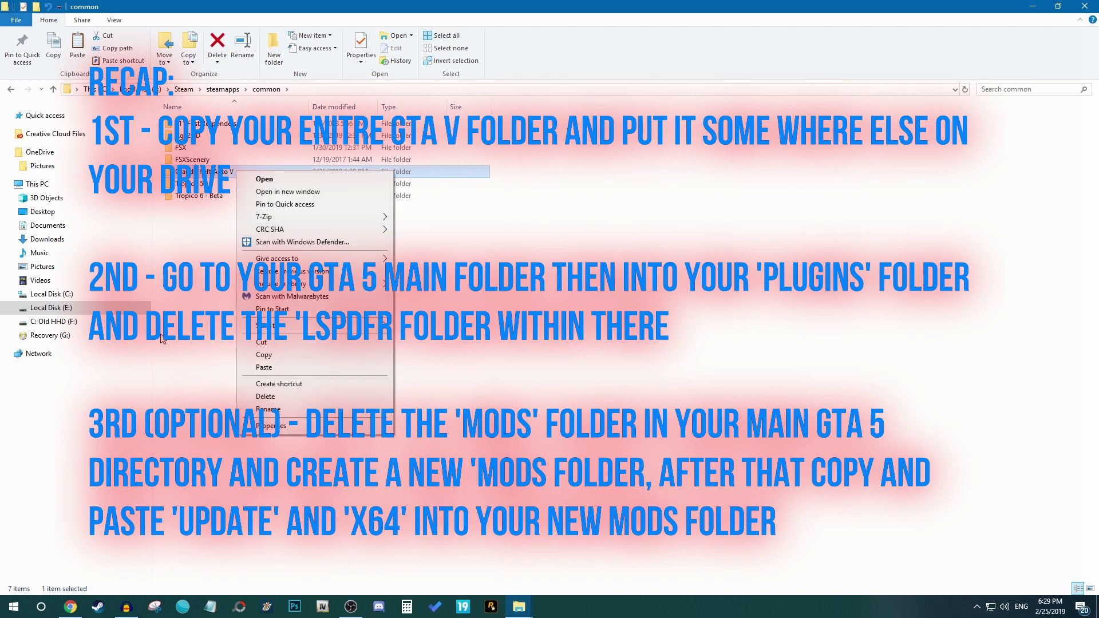
{"action": "left_click", "coordinate": [652, 242]}
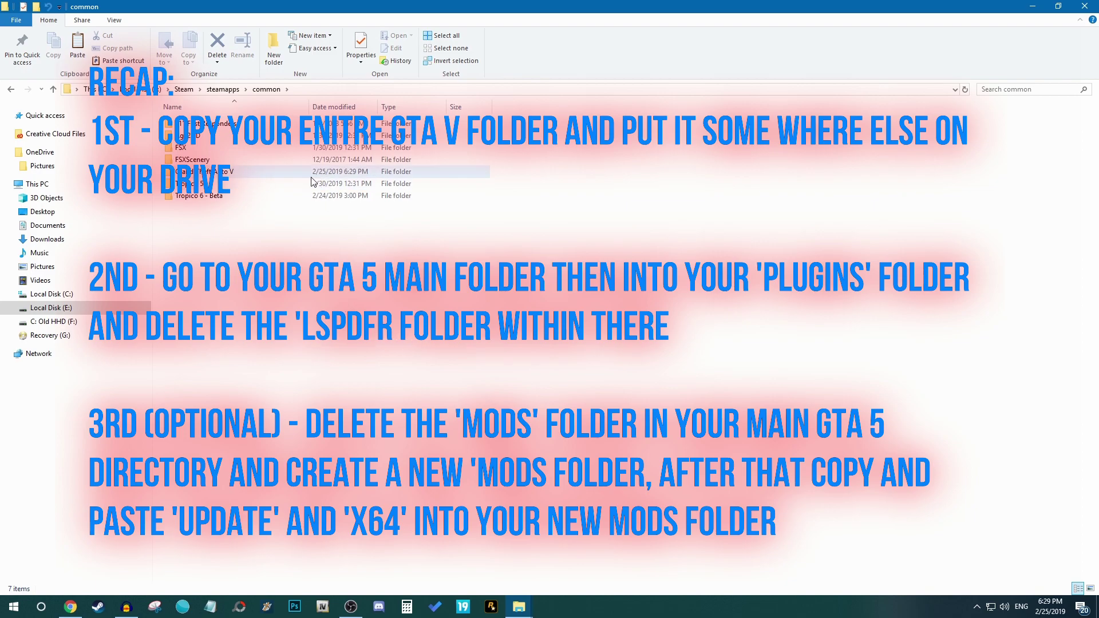
{"action": "double_click", "coordinate": [313, 176]}
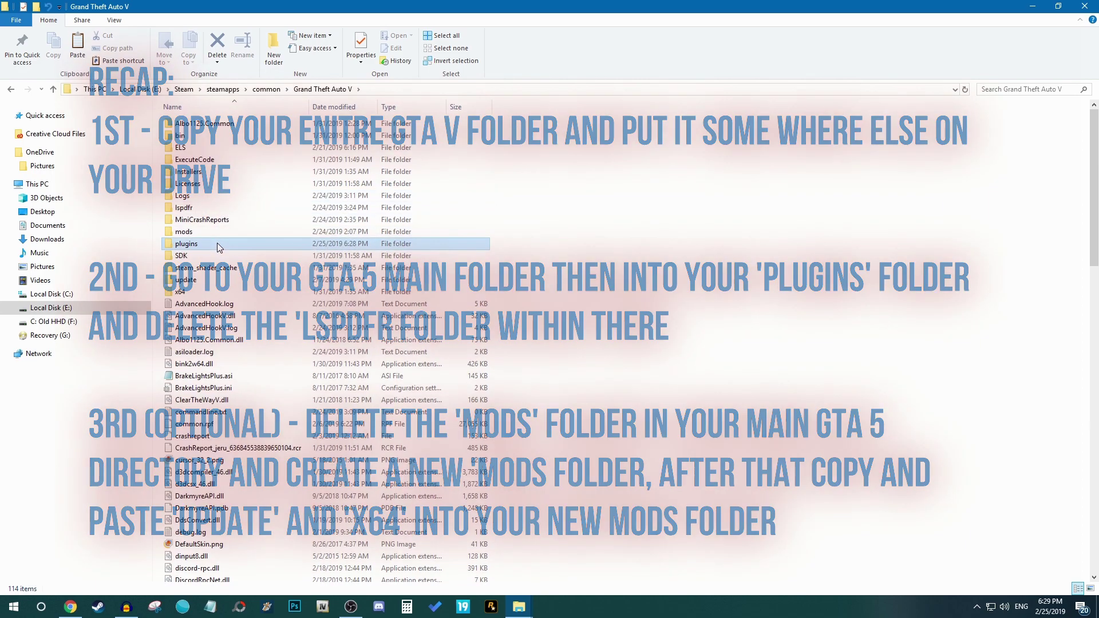
{"action": "double_click", "coordinate": [218, 244]}
{"action": "right_click", "coordinate": [242, 257]}
{"action": "mouse_move", "coordinate": [309, 395]}
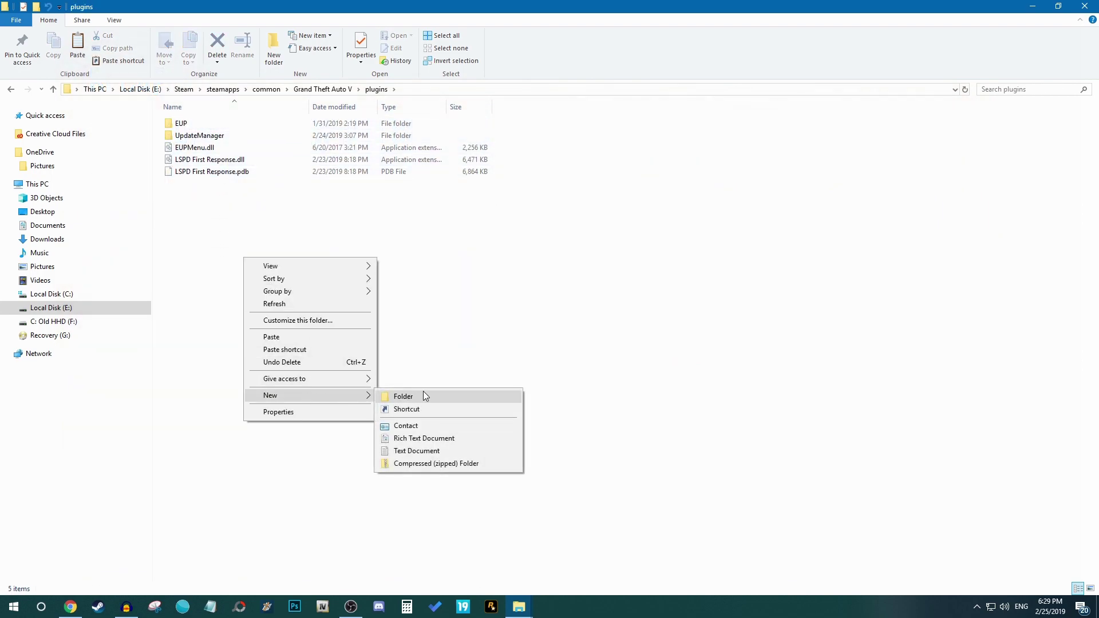
{"action": "left_click", "coordinate": [425, 393]}
{"action": "type", "text": "LSPDFR"}
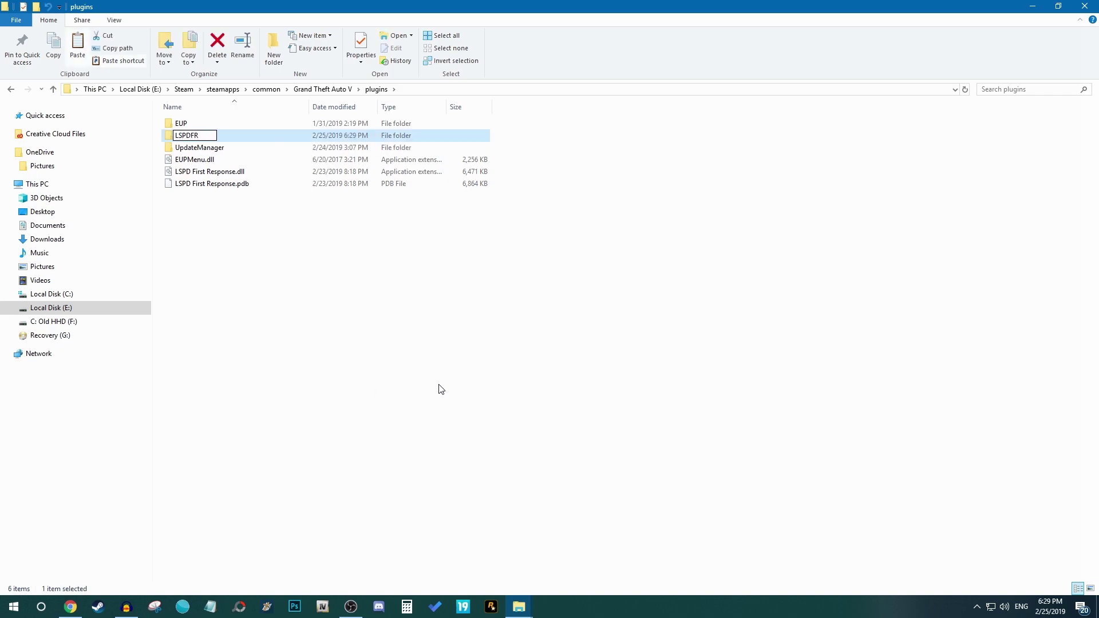
{"action": "key", "text": "Return"}
{"action": "double_click", "coordinate": [241, 138]}
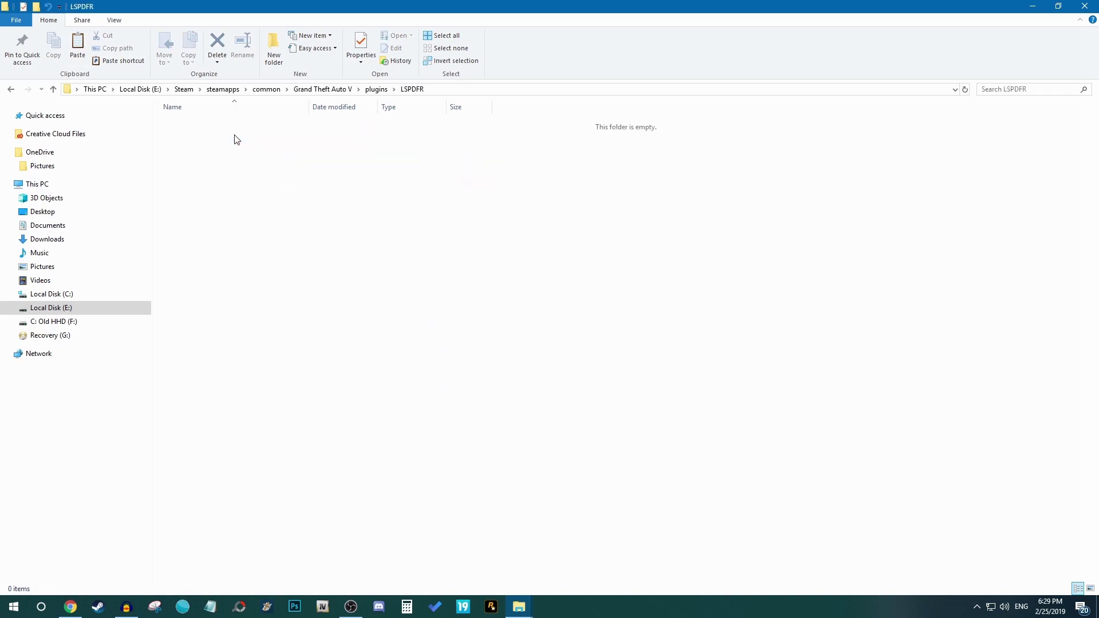
{"action": "left_click", "coordinate": [376, 89]}
{"action": "key", "text": "Delete"}
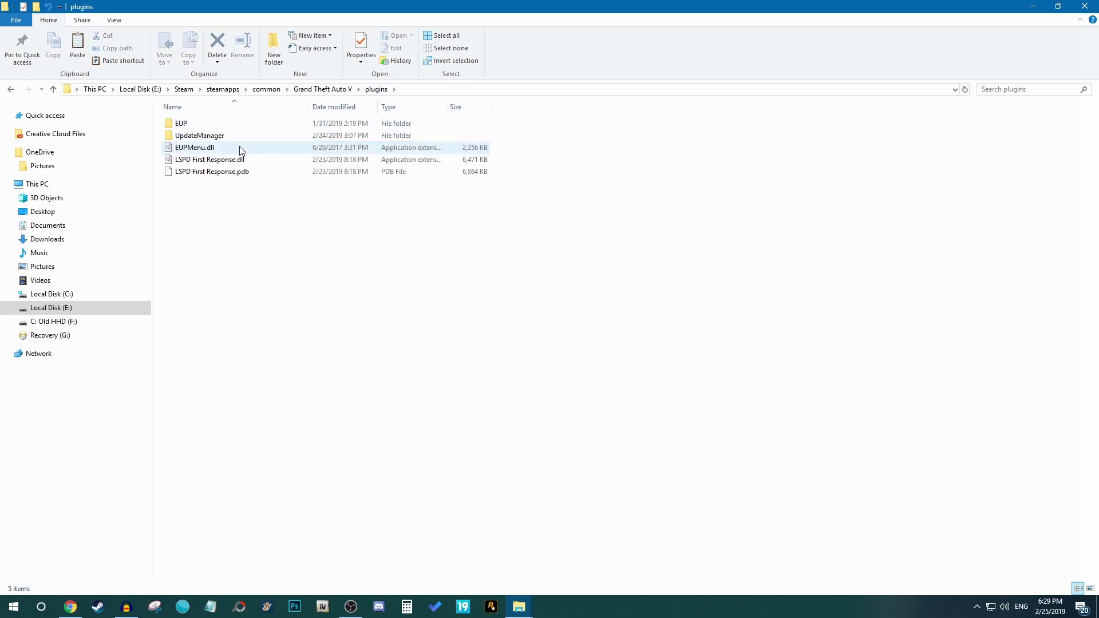
{"action": "left_click", "coordinate": [335, 89]}
- Create a new empty folder named mods1 inside Grand Theft Auto V
{"action": "right_click", "coordinate": [203, 231]}
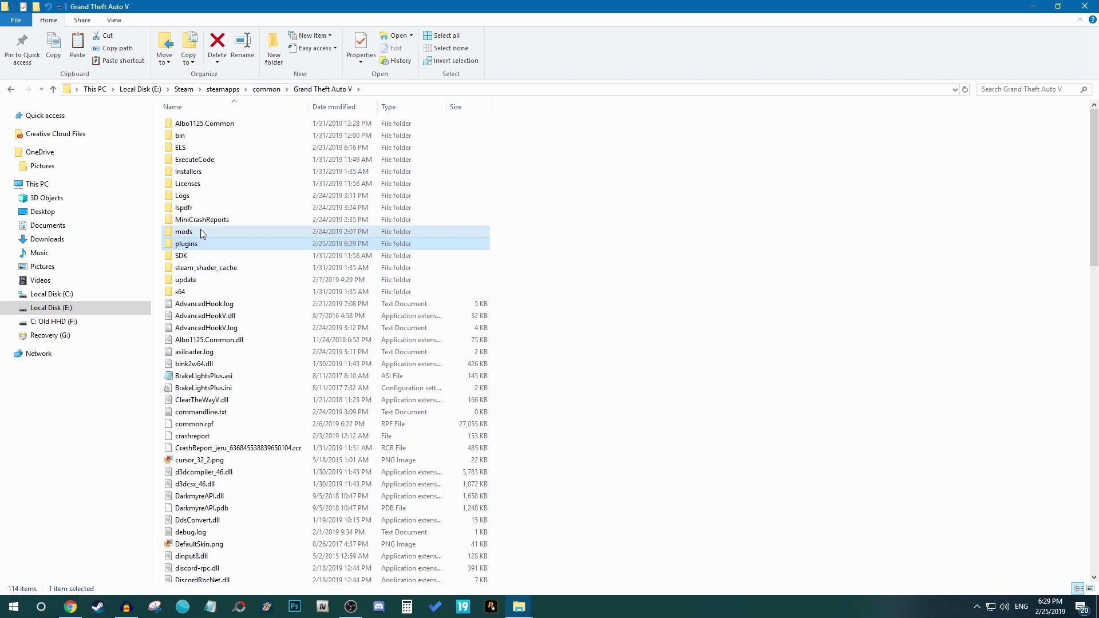
{"action": "left_click", "coordinate": [701, 299]}
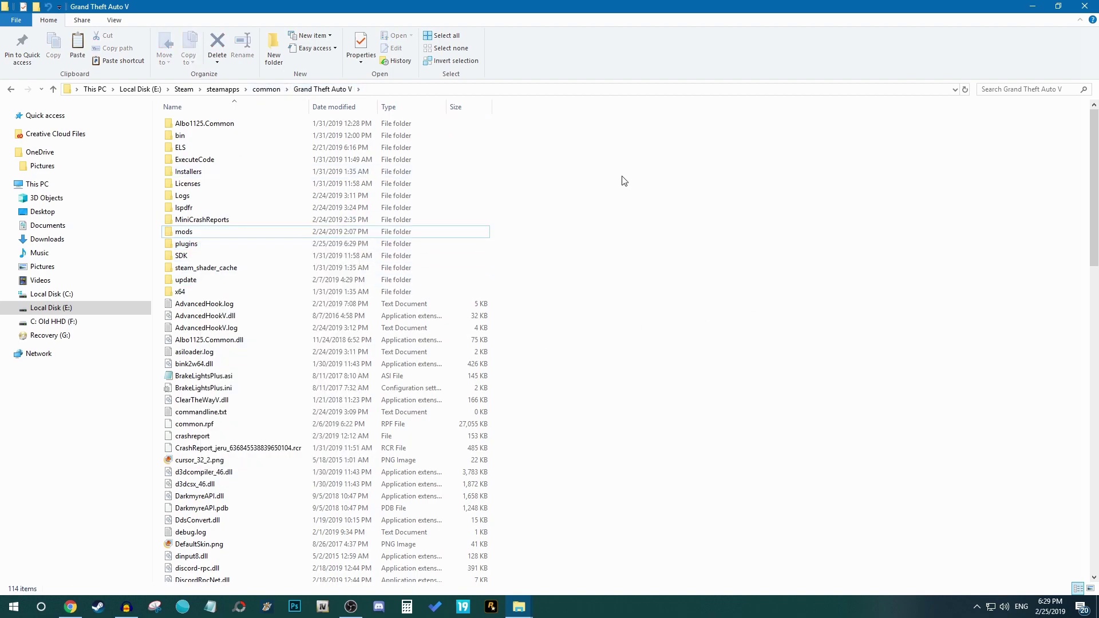
{"action": "right_click", "coordinate": [822, 179]}
{"action": "mouse_move", "coordinate": [884, 316]}
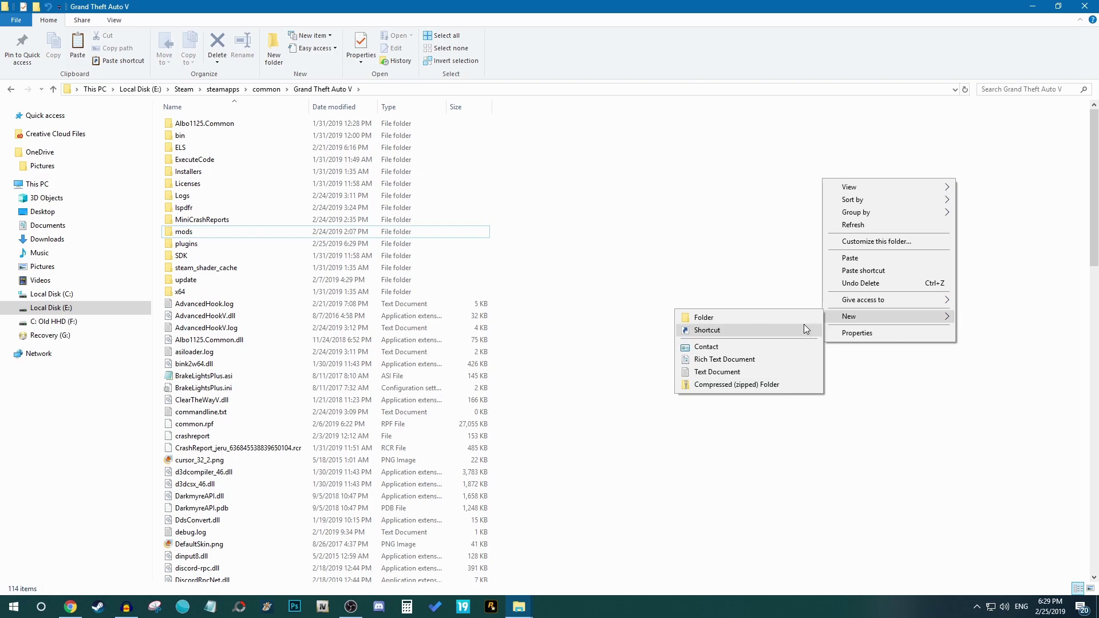
{"action": "left_click", "coordinate": [809, 318]}
{"action": "type", "text": "mods1"}
{"action": "key", "text": "Return"}
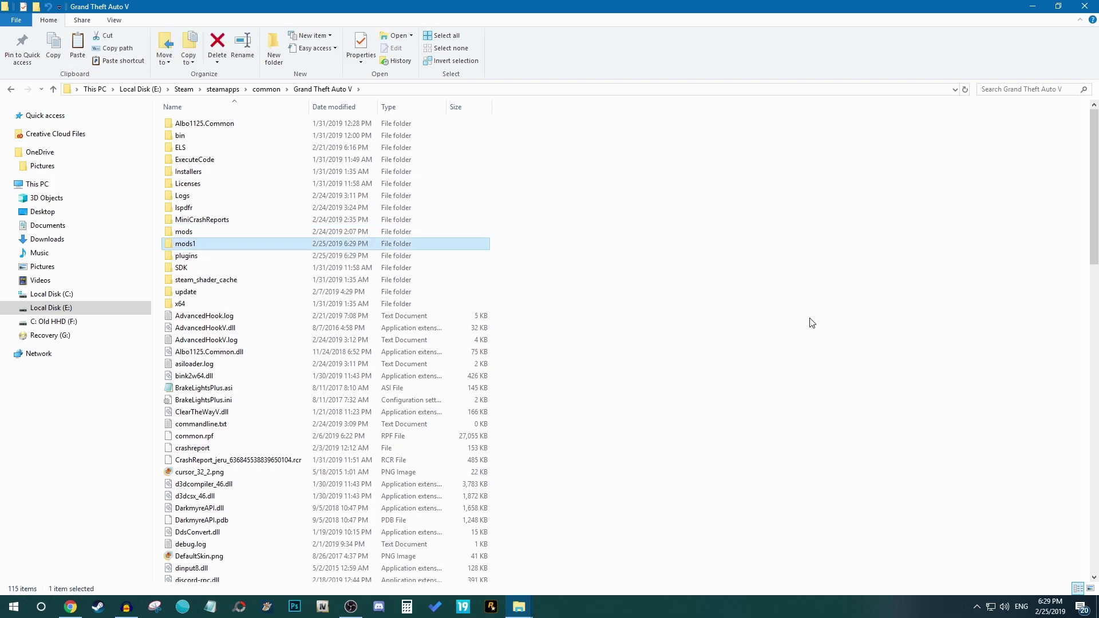
- Box-select the update and x64 folders, then delete mods1 and go up to common
{"action": "left_click_drag", "start_coordinate": [574, 311], "coordinate": [442, 293]}
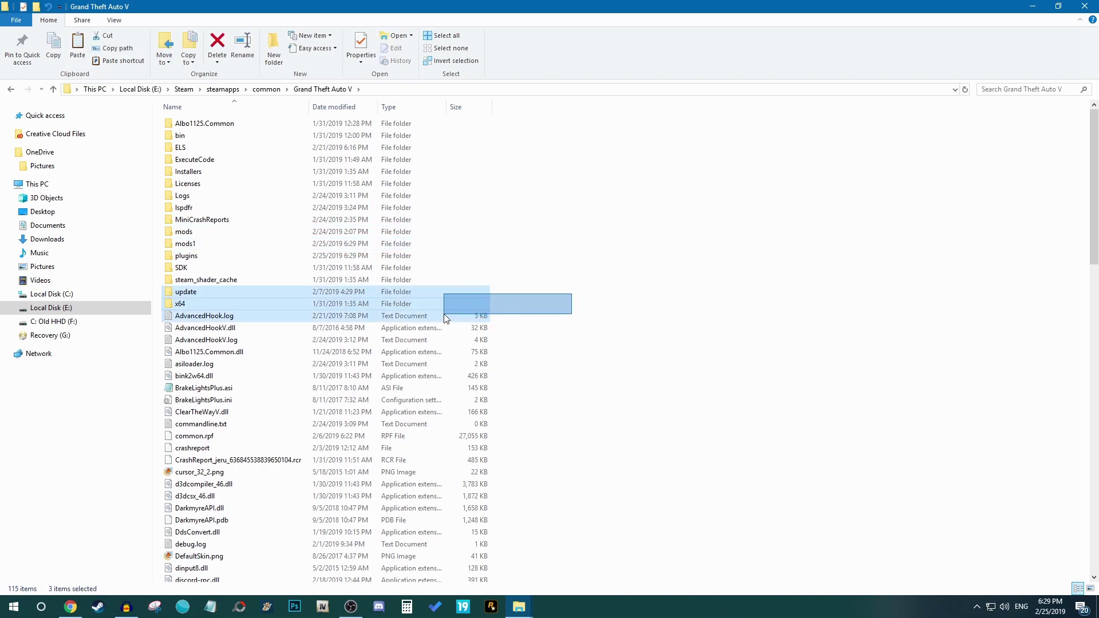
{"action": "left_click", "coordinate": [627, 298]}
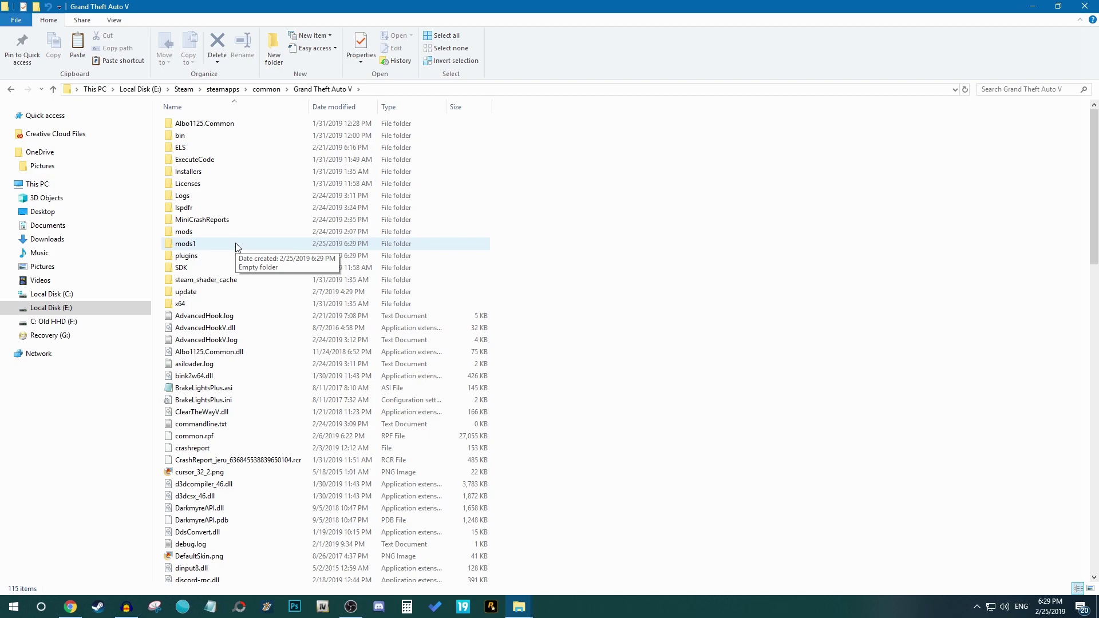
{"action": "left_click", "coordinate": [236, 247]}
{"action": "key", "text": "Delete"}
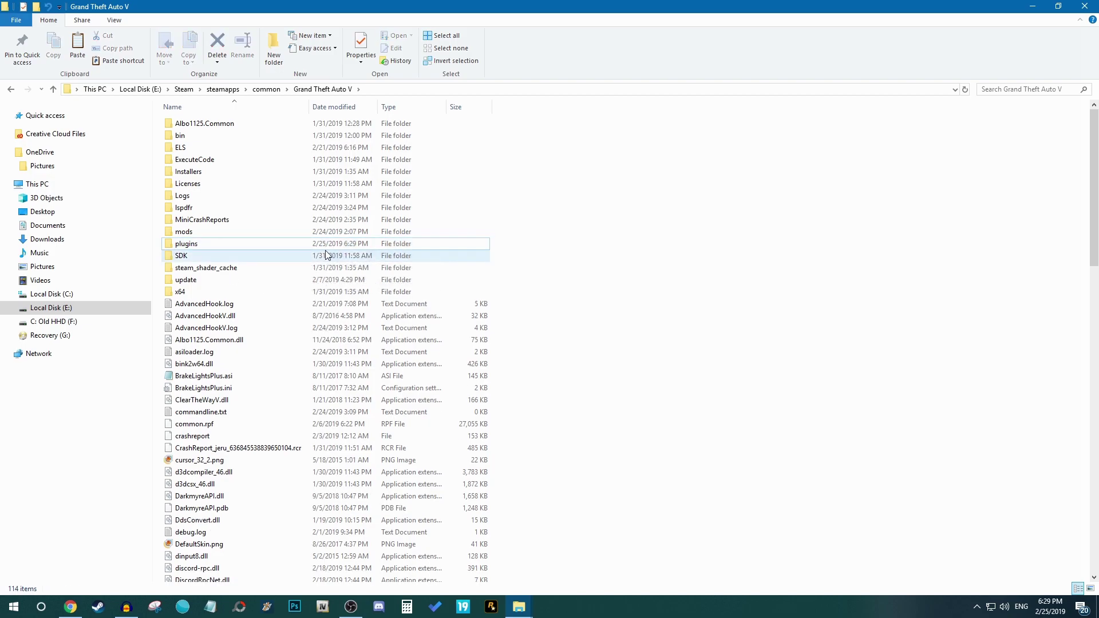
{"action": "left_click", "coordinate": [267, 90]}
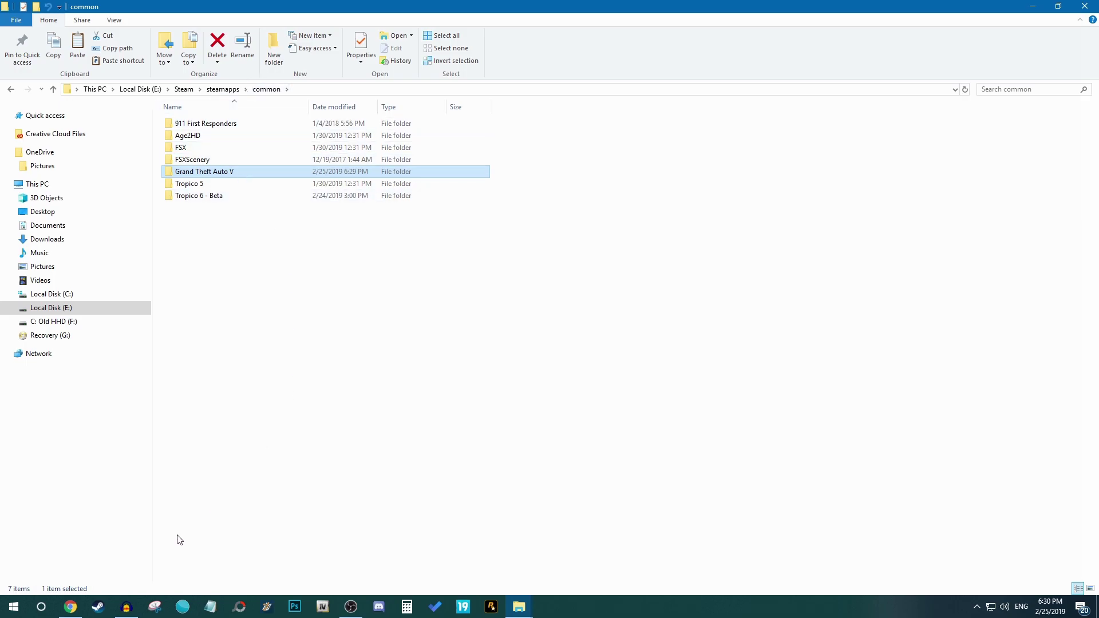
{"action": "left_click", "coordinate": [70, 607]}
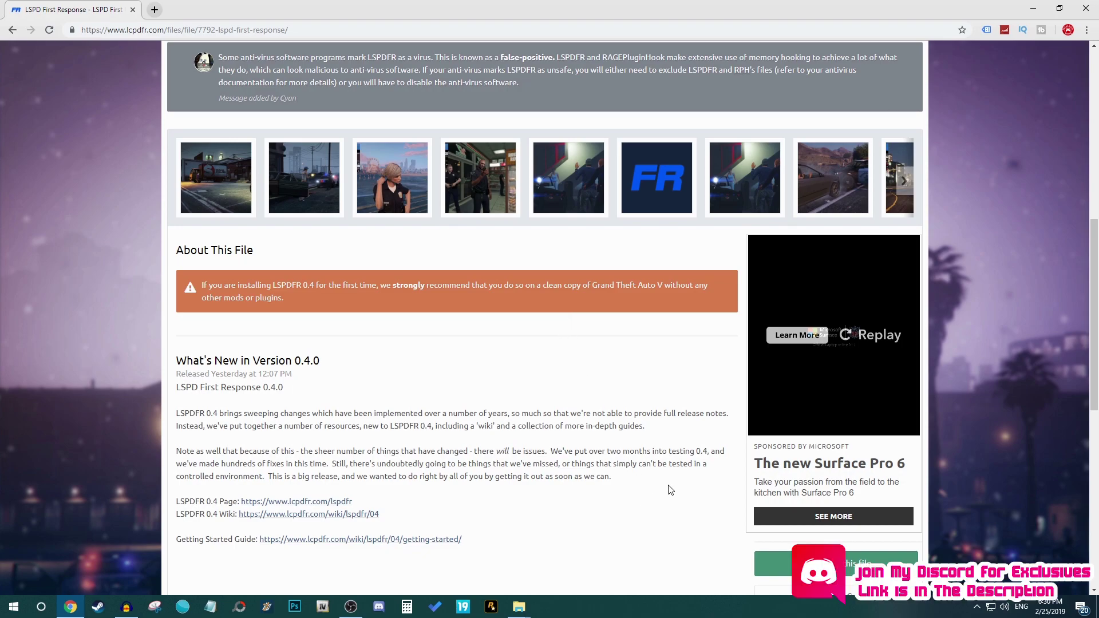
{"action": "scroll", "coordinate": [670, 489], "scroll_direction": "down", "scroll_amount": 5}
{"action": "left_click", "coordinate": [852, 168]}
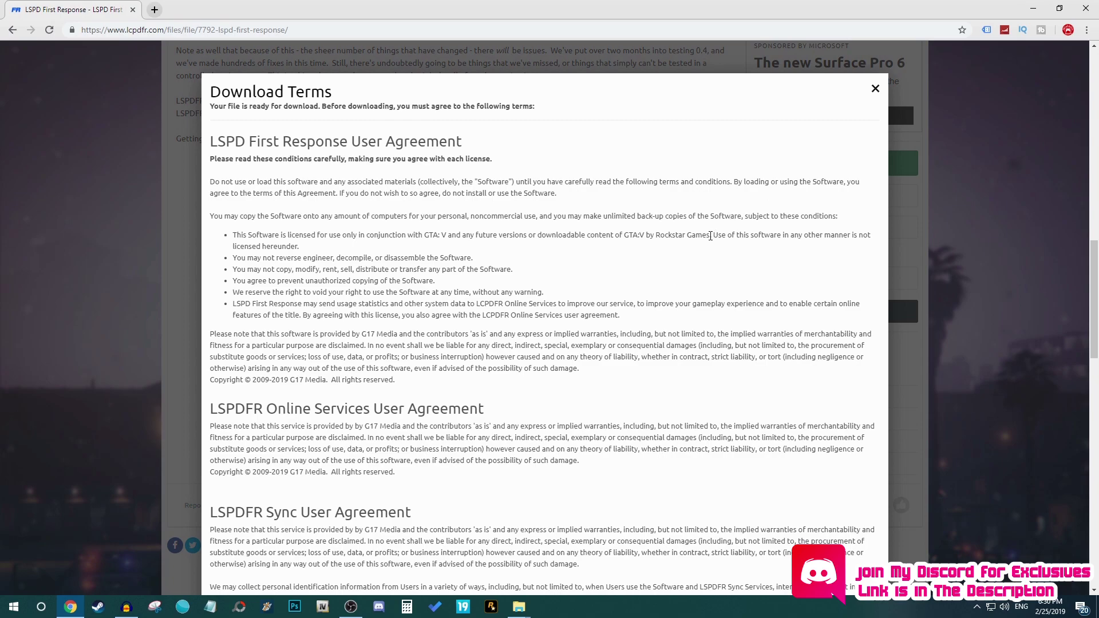
{"action": "scroll", "coordinate": [710, 235], "scroll_direction": "down", "scroll_amount": 10}
{"action": "scroll", "coordinate": [704, 422], "scroll_direction": "down", "scroll_amount": 15}
{"action": "left_click", "coordinate": [852, 566]}
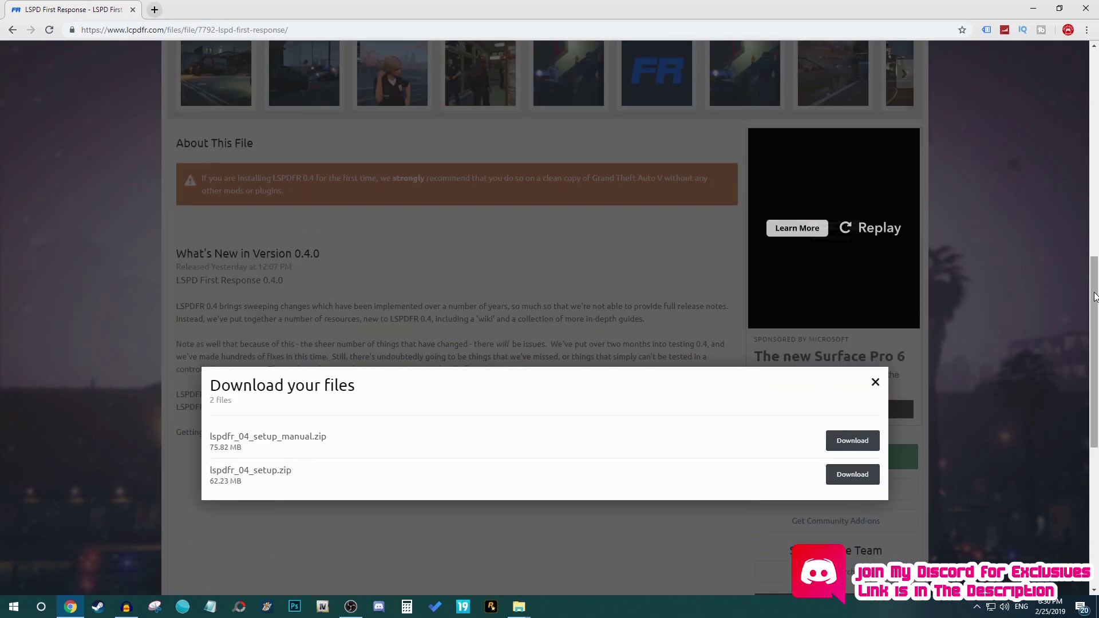
{"action": "scroll", "coordinate": [688, 361], "scroll_direction": "down", "scroll_amount": 1}
{"action": "left_click_drag", "start_coordinate": [336, 383], "coordinate": [194, 381]}
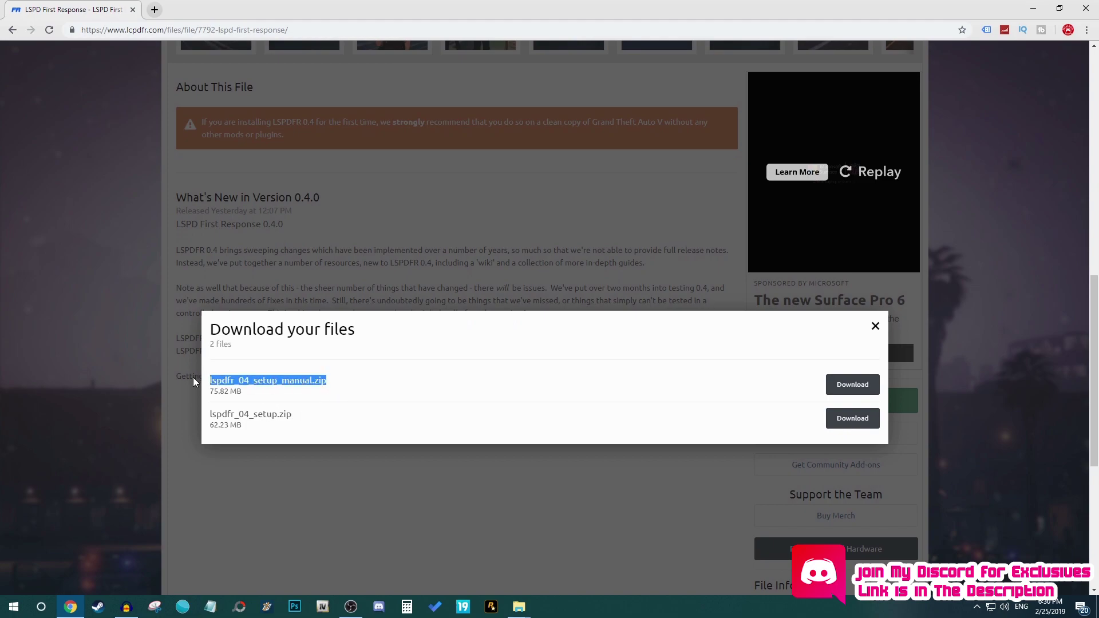
{"action": "left_click", "coordinate": [387, 417]}
{"action": "left_click_drag", "start_coordinate": [313, 422], "coordinate": [171, 412]}
{"action": "left_click", "coordinate": [448, 438]}
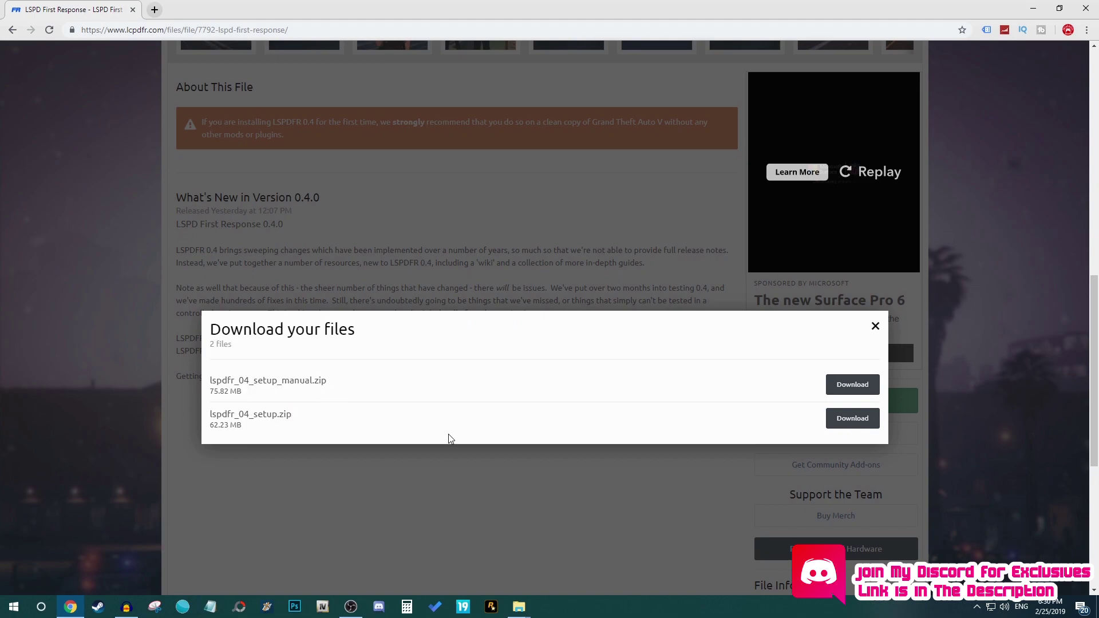
{"action": "double_click", "coordinate": [284, 419]}
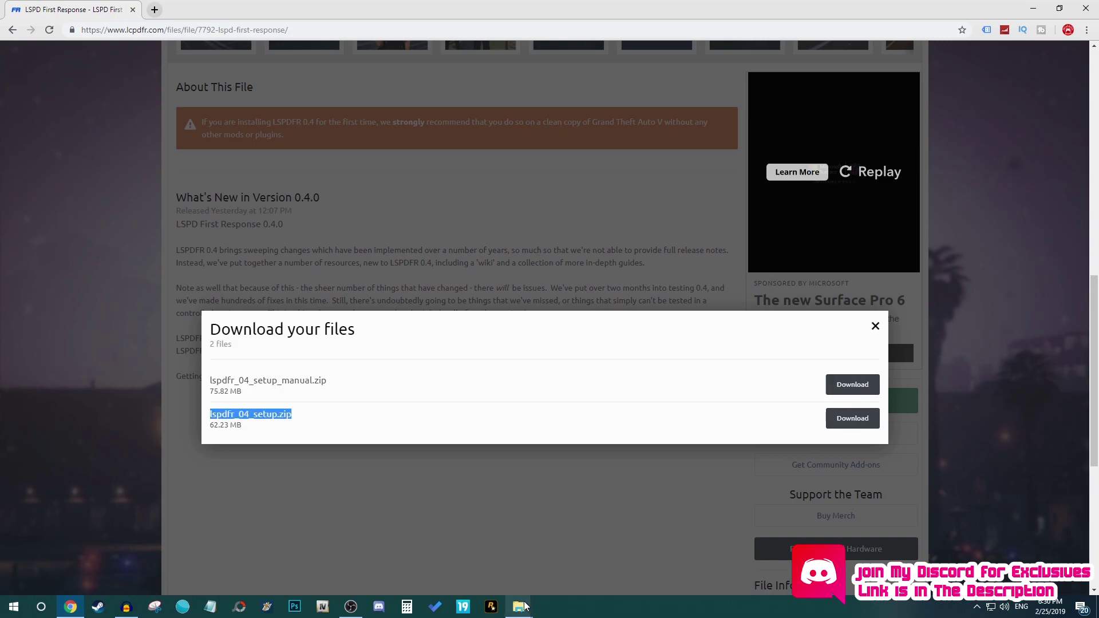
{"action": "left_click", "coordinate": [529, 572]}
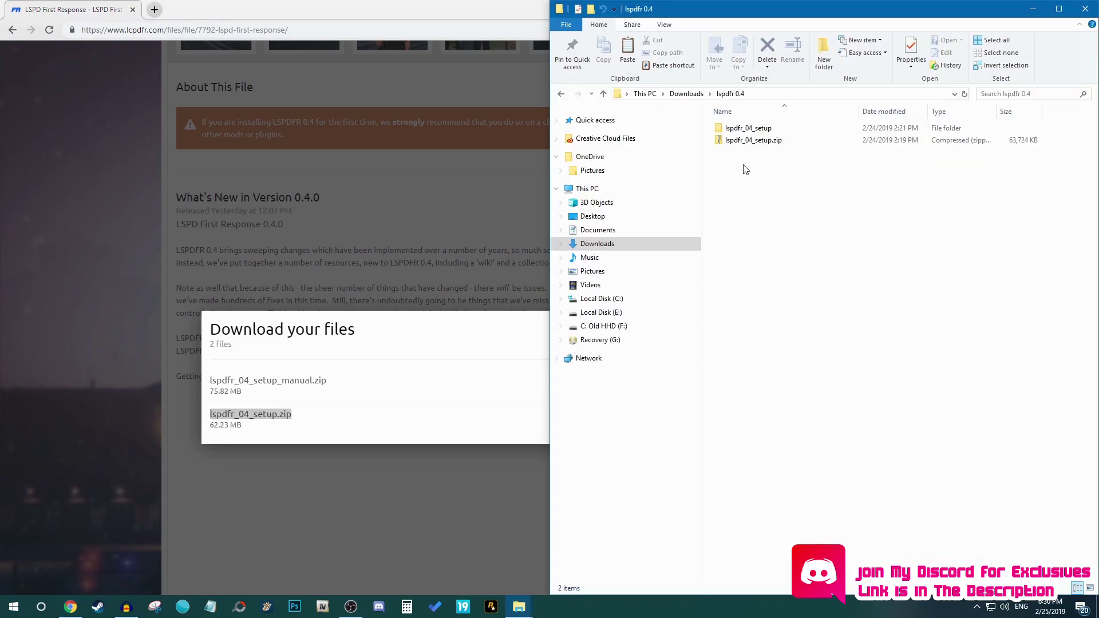
- Run lspdfr_04_setup.exe, cancel its language prompt, then close Explorer and Chrome's download dialog
{"action": "double_click", "coordinate": [767, 129]}
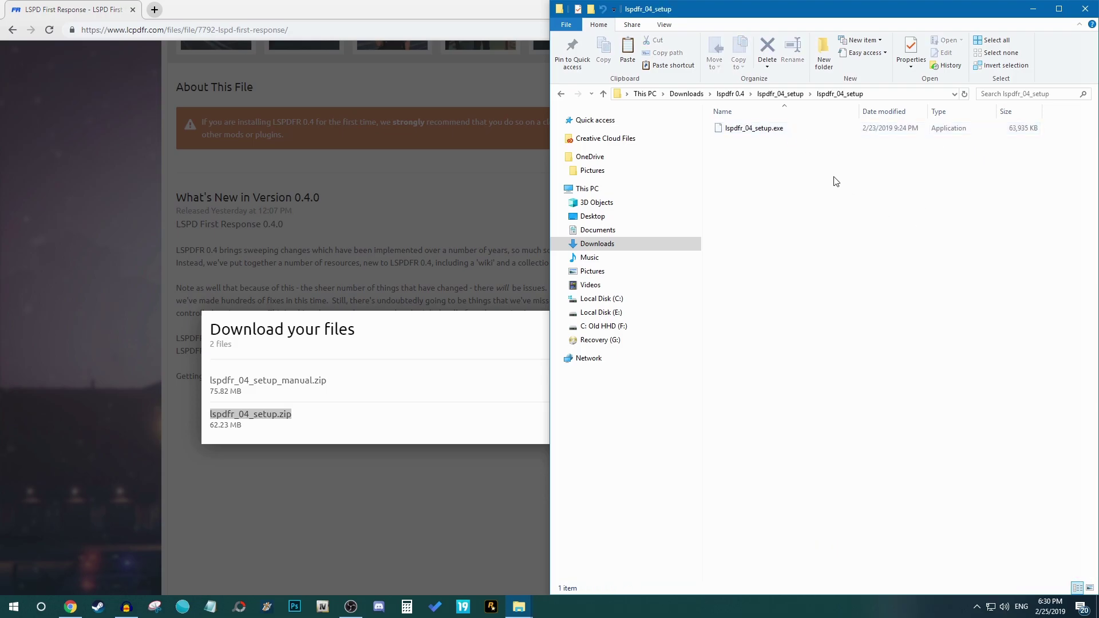
{"action": "left_click", "coordinate": [772, 132]}
{"action": "right_click", "coordinate": [772, 131]}
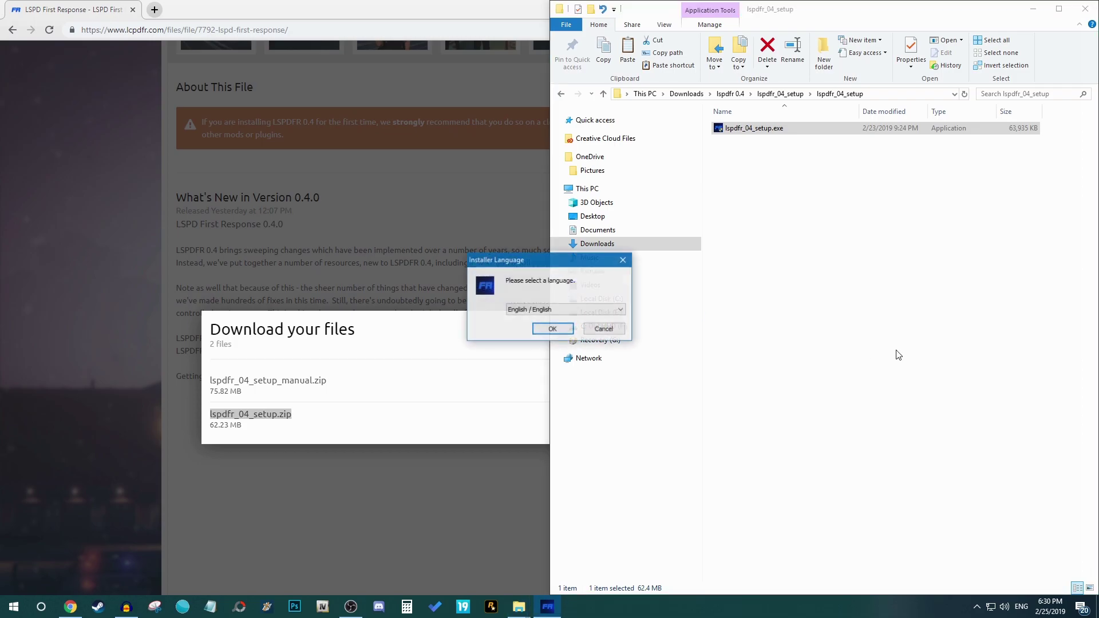
{"action": "left_click", "coordinate": [616, 330]}
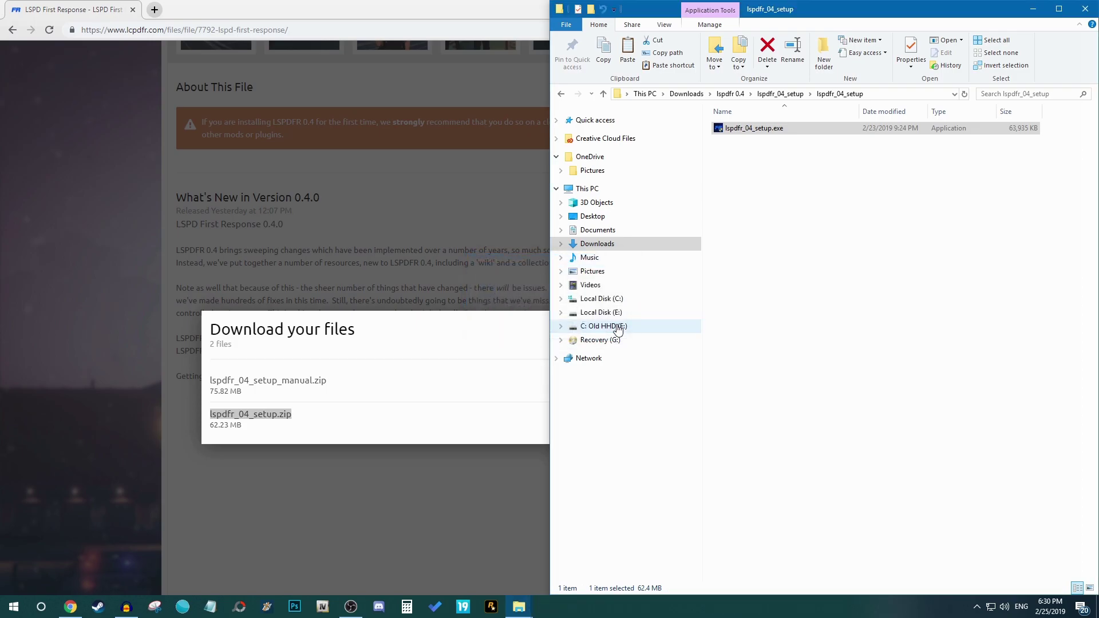
{"action": "left_click", "coordinate": [1084, 9]}
{"action": "left_click", "coordinate": [876, 327]}
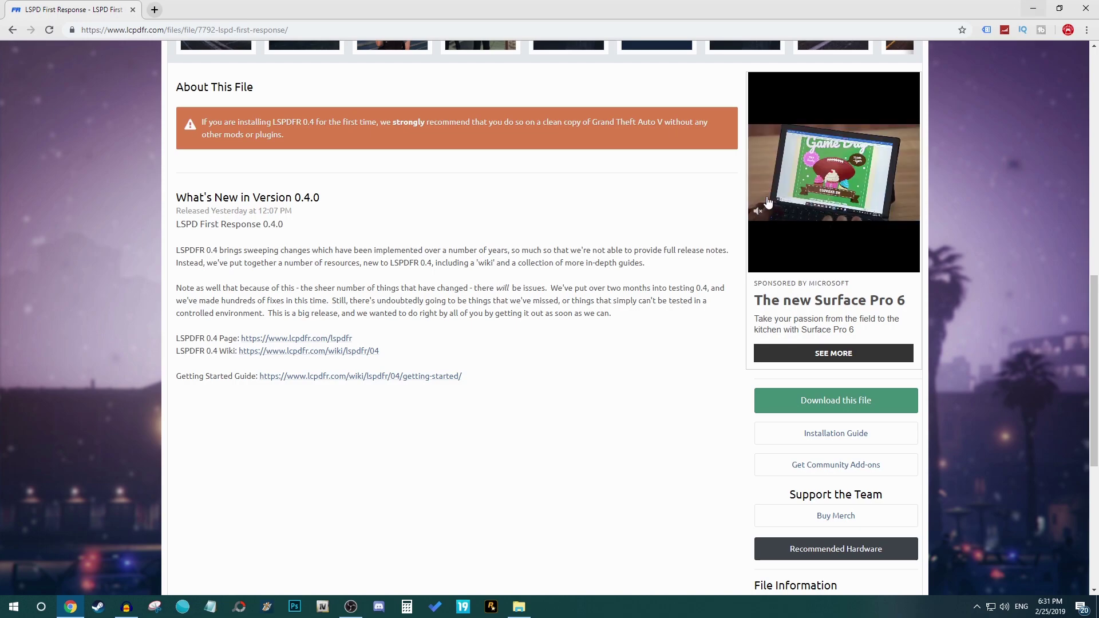
- Launch Grand Theft Auto V with RAGE Plugin Hook from the Rockstar launcher
{"action": "left_click", "coordinate": [498, 612]}
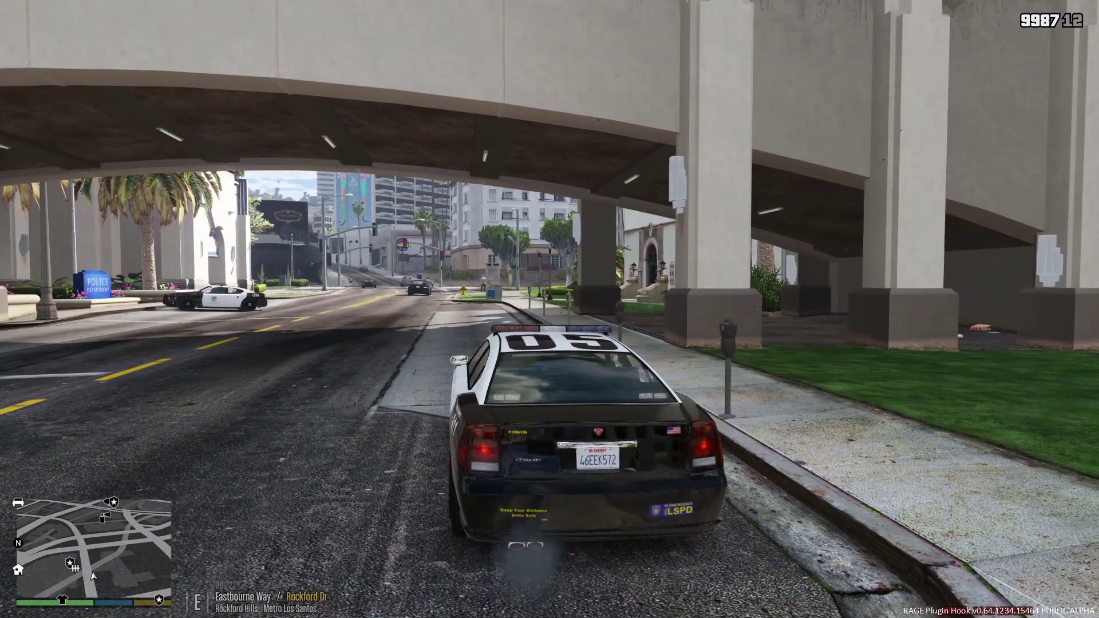
{"action": "key", "text": "ctrl+b"}
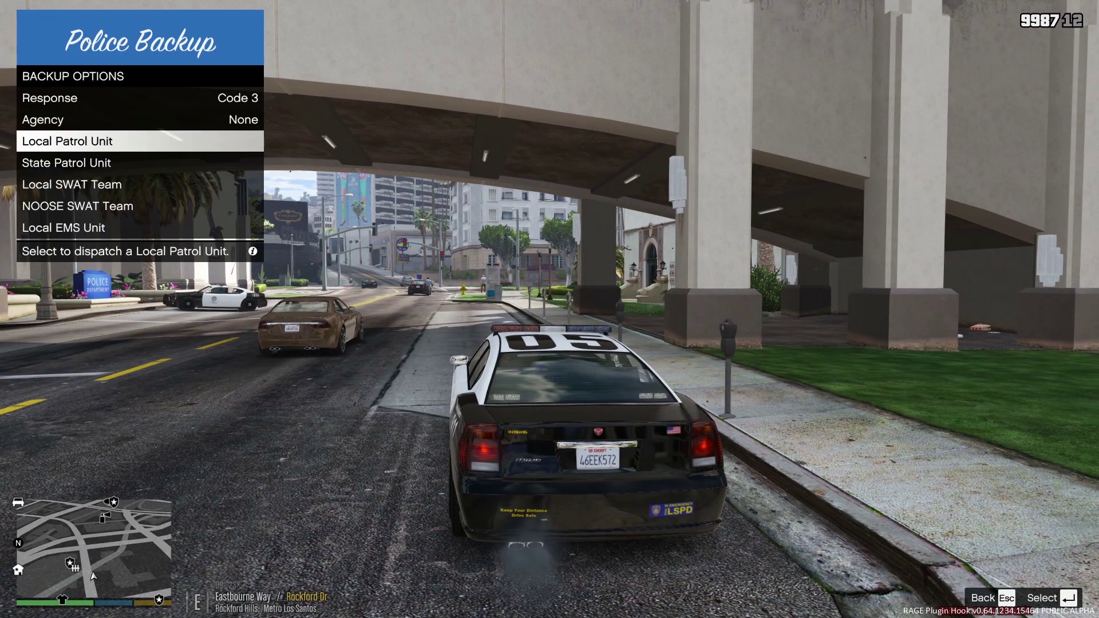
{"action": "key", "text": "Escape"}
{"action": "key", "text": "m"}
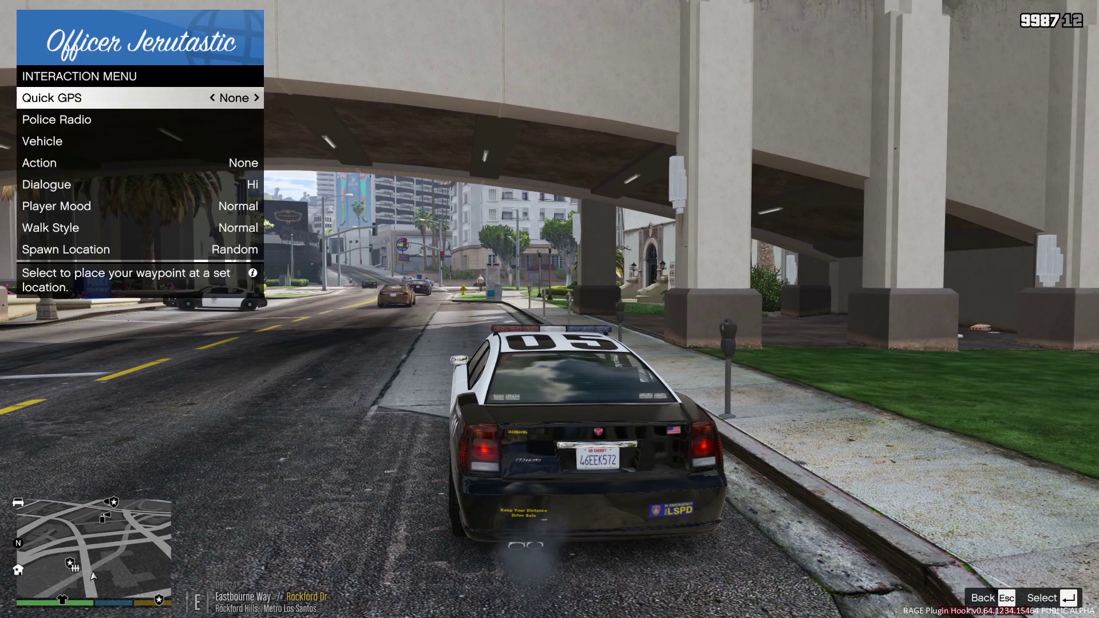
{"action": "key", "text": "Escape"}
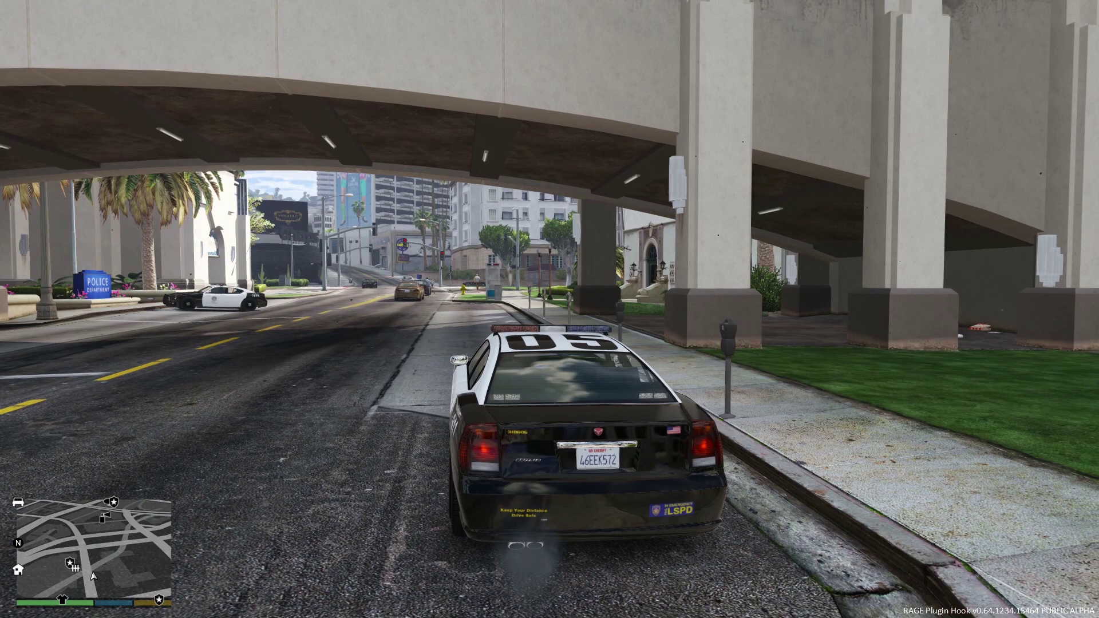
{"action": "key", "text": "Escape"}
{"action": "key", "text": "e"}
{"action": "key", "text": "e"}
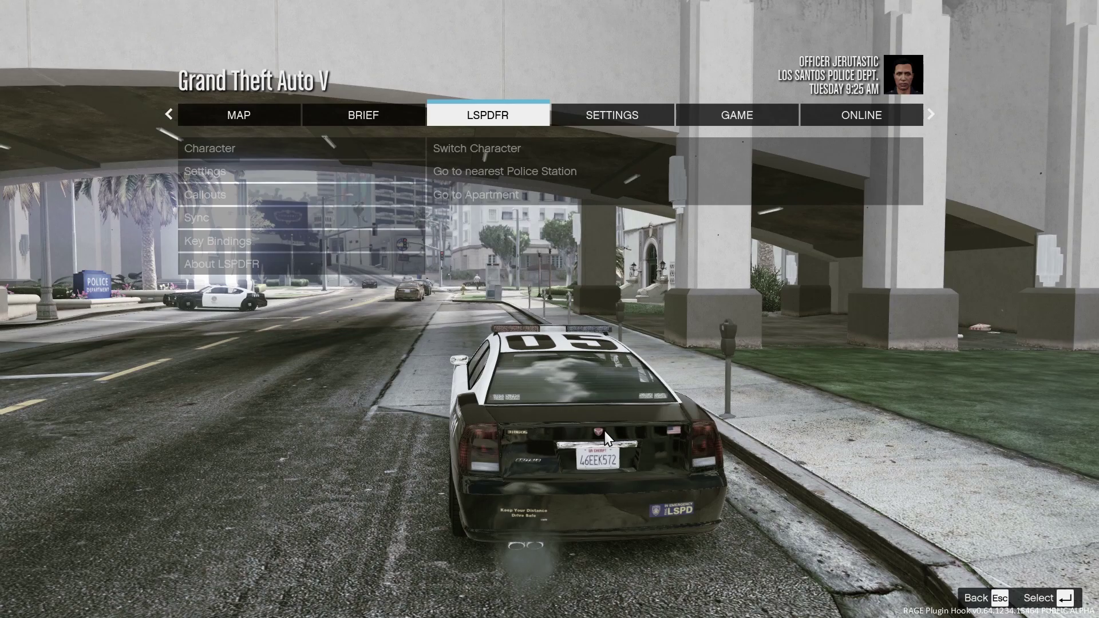
{"action": "key", "text": "Return"}
{"action": "key", "text": "Down"}
{"action": "key", "text": "Down"}
{"action": "key", "text": "Down"}
{"action": "key", "text": "Down"}
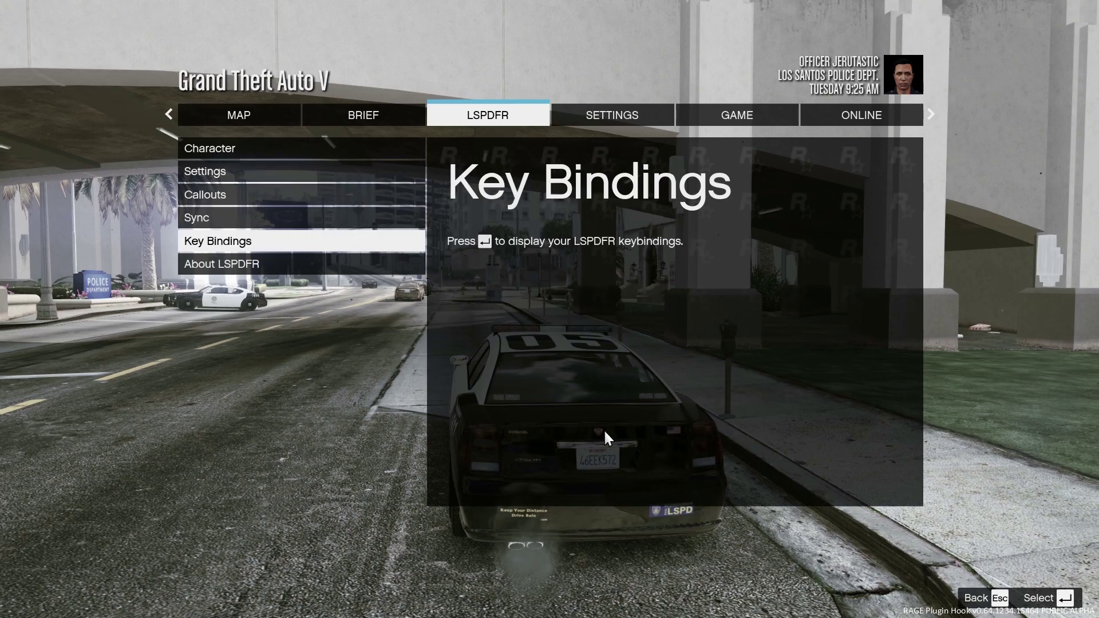
{"action": "key", "text": "Return"}
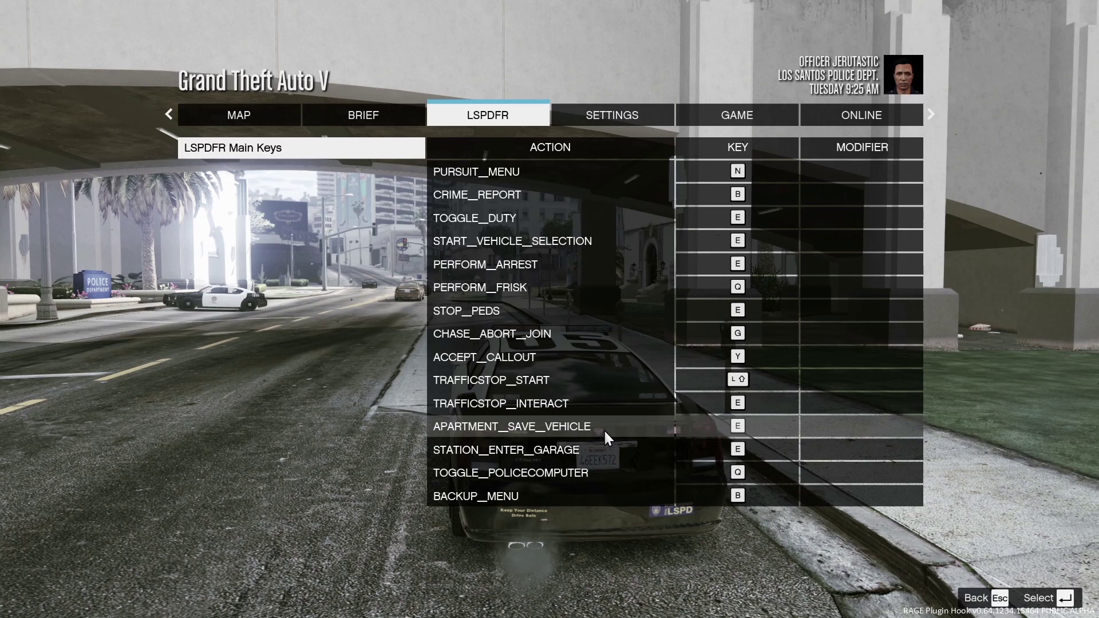
{"action": "key", "text": "Escape"}
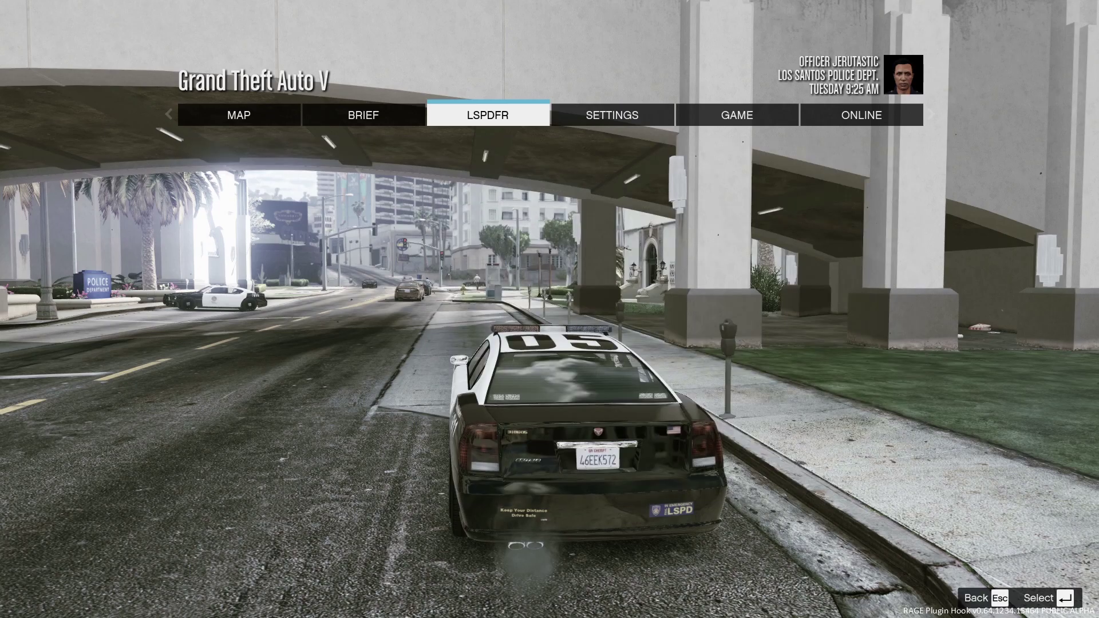
{"action": "key", "text": "Down"}
{"action": "key", "text": "Down"}
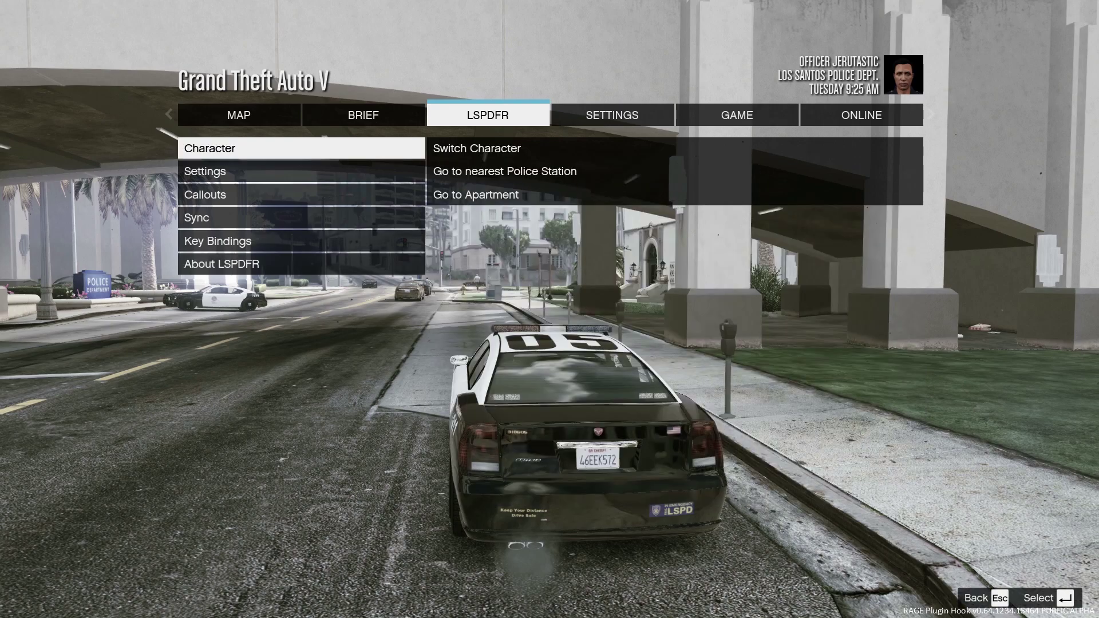
{"action": "key", "text": "Up"}
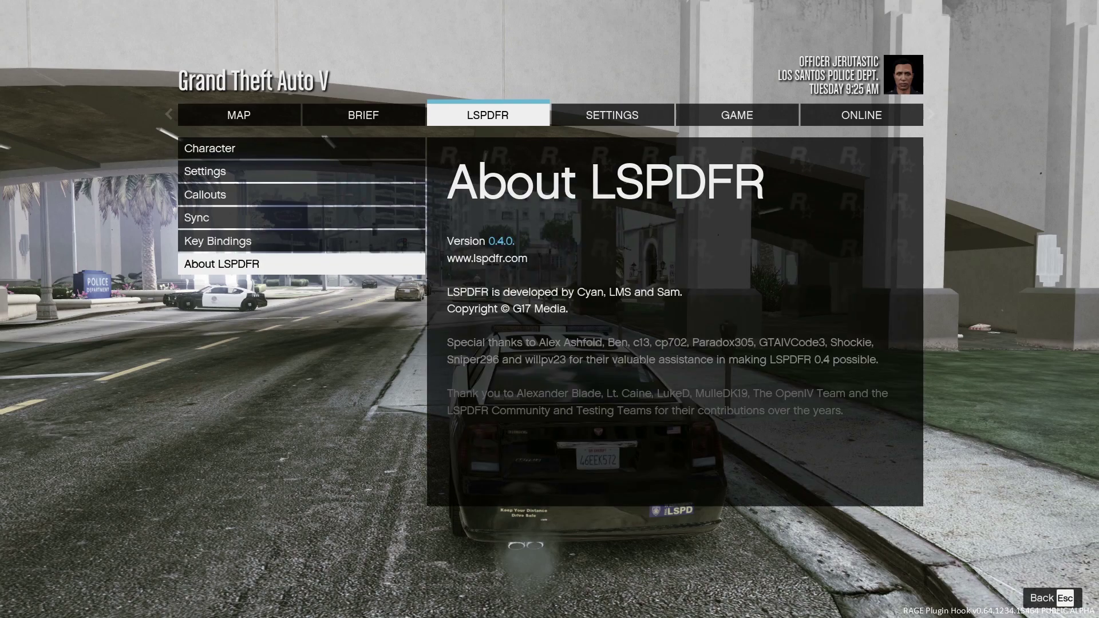
{"action": "key", "text": "Up"}
{"action": "key", "text": "Up"}
{"action": "key", "text": "Up"}
{"action": "key", "text": "Up"}
{"action": "key", "text": "Down"}
{"action": "key", "text": "Return"}
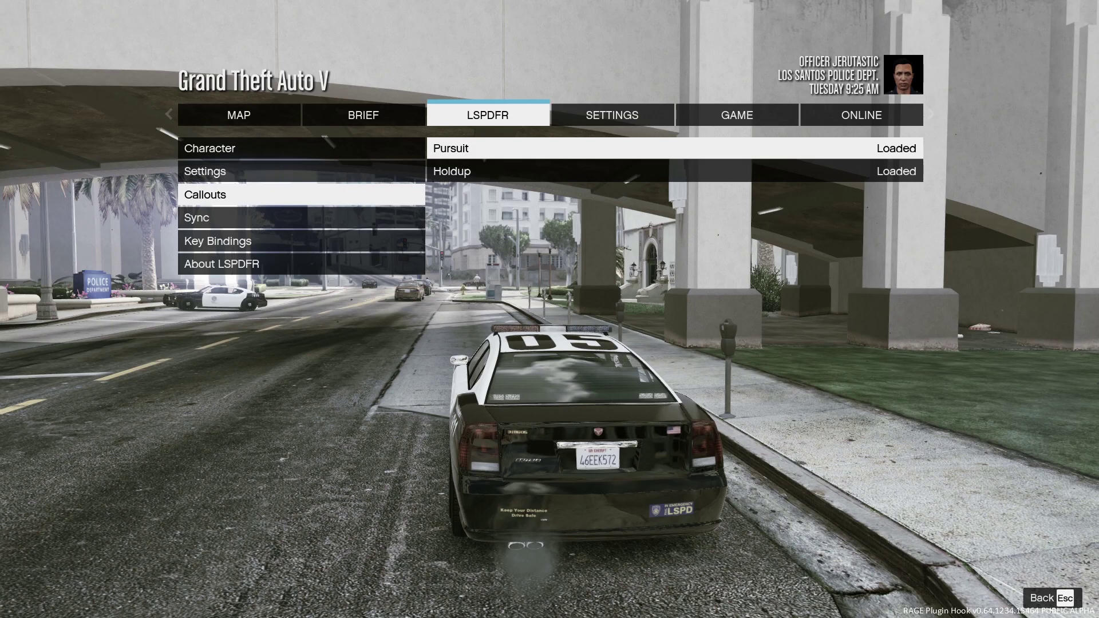
{"action": "key", "text": "Down"}
{"action": "key", "text": "Down"}
{"action": "key", "text": "Down"}
{"action": "key", "text": "Down"}
{"action": "key", "text": "Escape"}
{"action": "key", "text": "Escape"}
{"action": "key", "text": "Escape"}
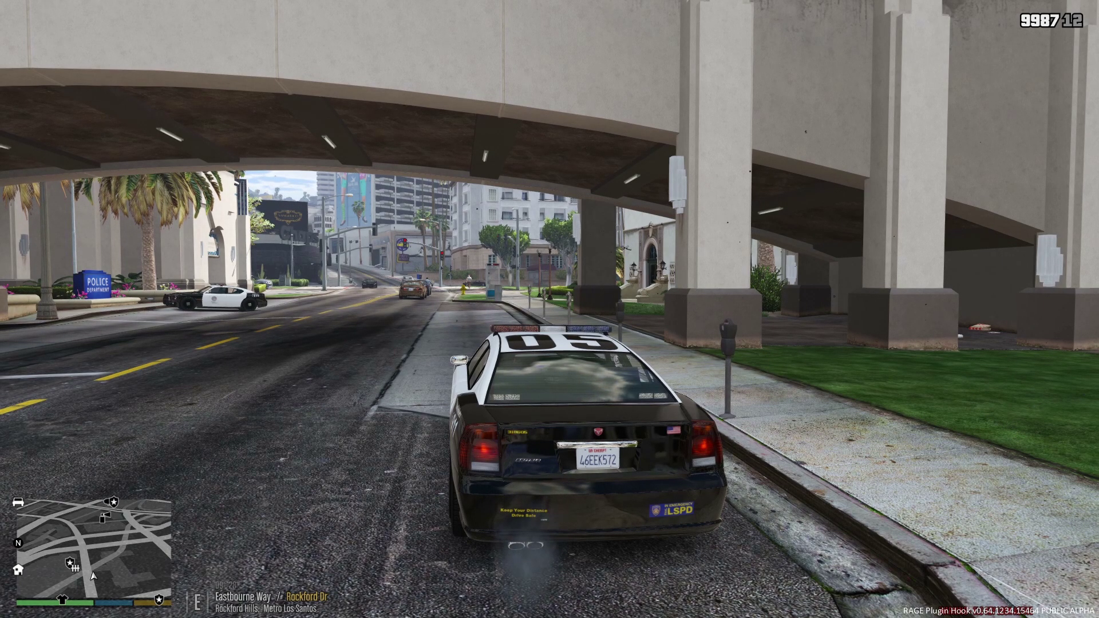
{"action": "key", "text": "Escape"}
{"action": "key", "text": "e"}
{"action": "key", "text": "e"}
{"action": "key", "text": "e"}
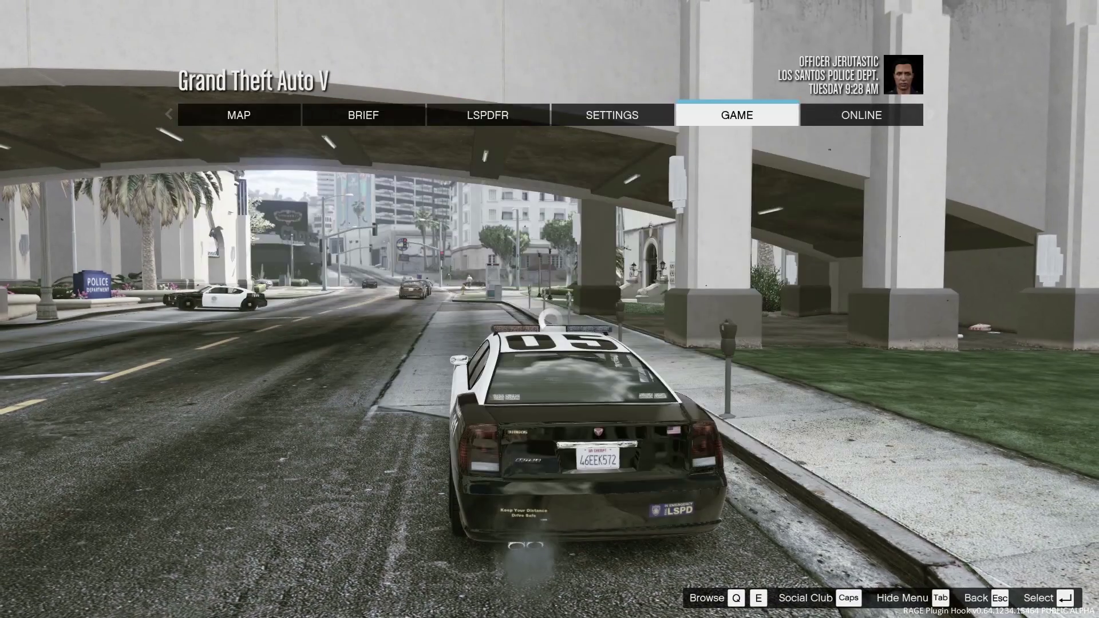
{"action": "key", "text": "q"}
{"action": "key", "text": "Escape"}
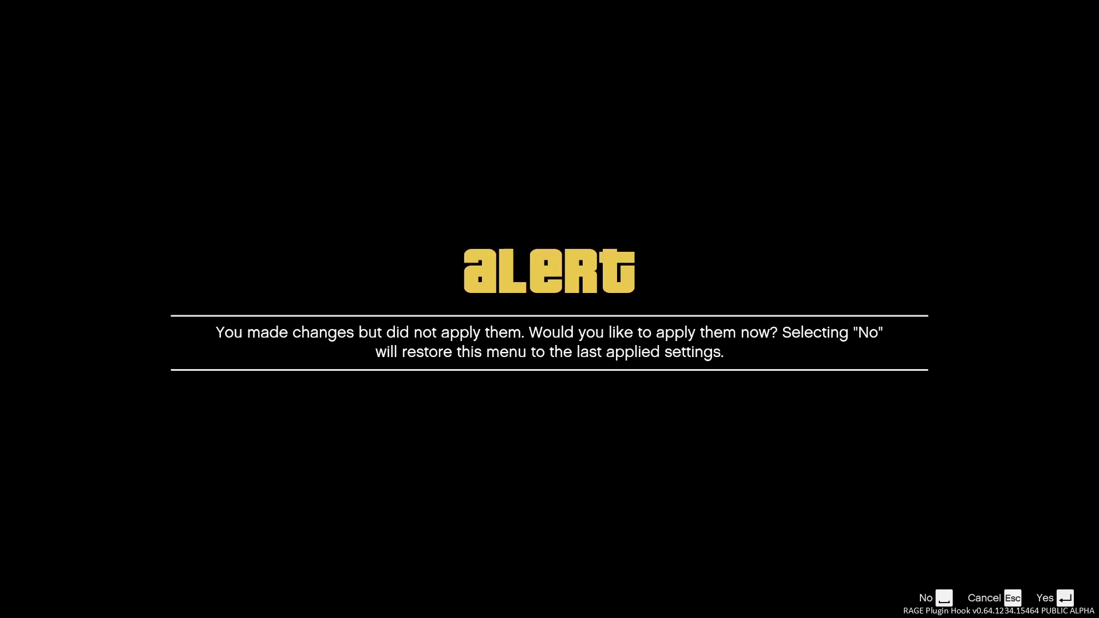
{"action": "key", "text": "Escape"}
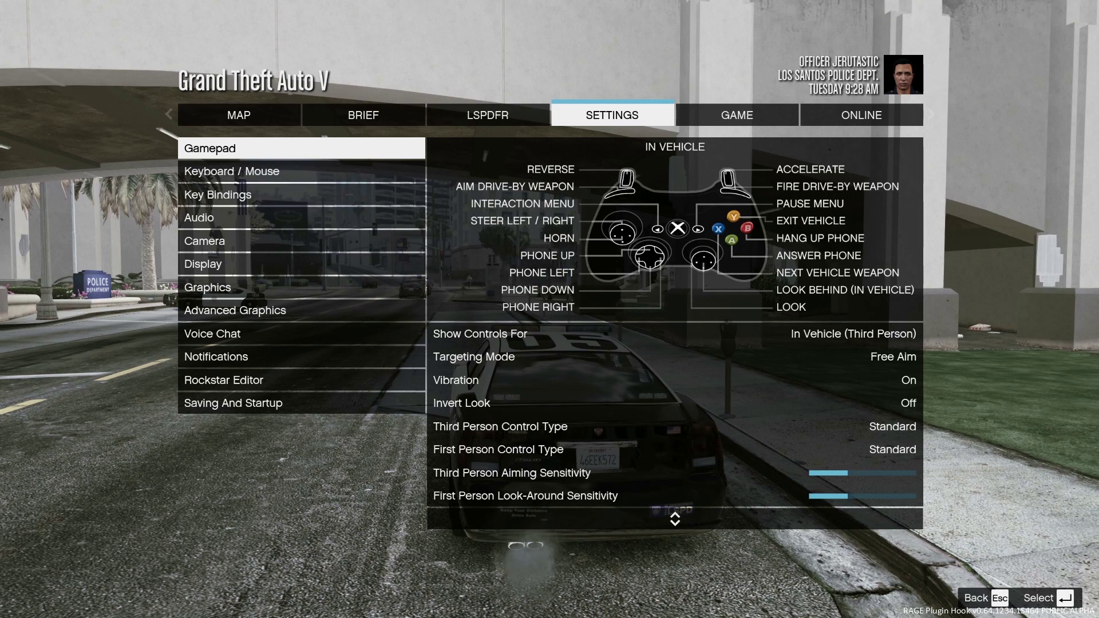
{"action": "key", "text": "Escape"}
{"action": "key", "text": "q"}
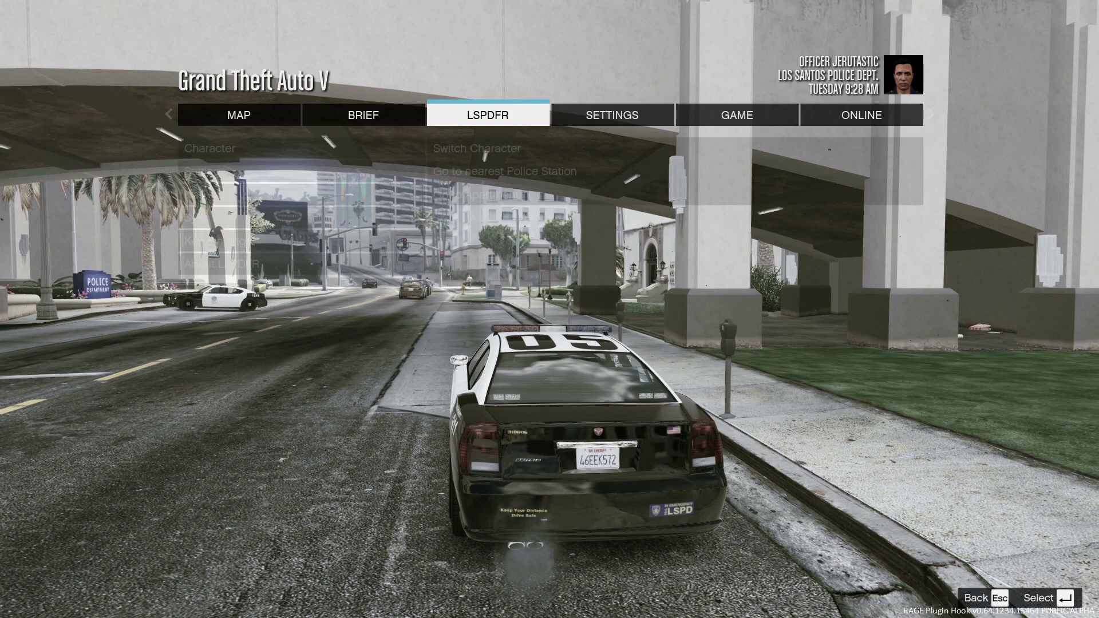
{"action": "key", "text": "Return"}
{"action": "key", "text": "Down"}
{"action": "key", "text": "Down"}
{"action": "key", "text": "Down"}
{"action": "key", "text": "Up"}
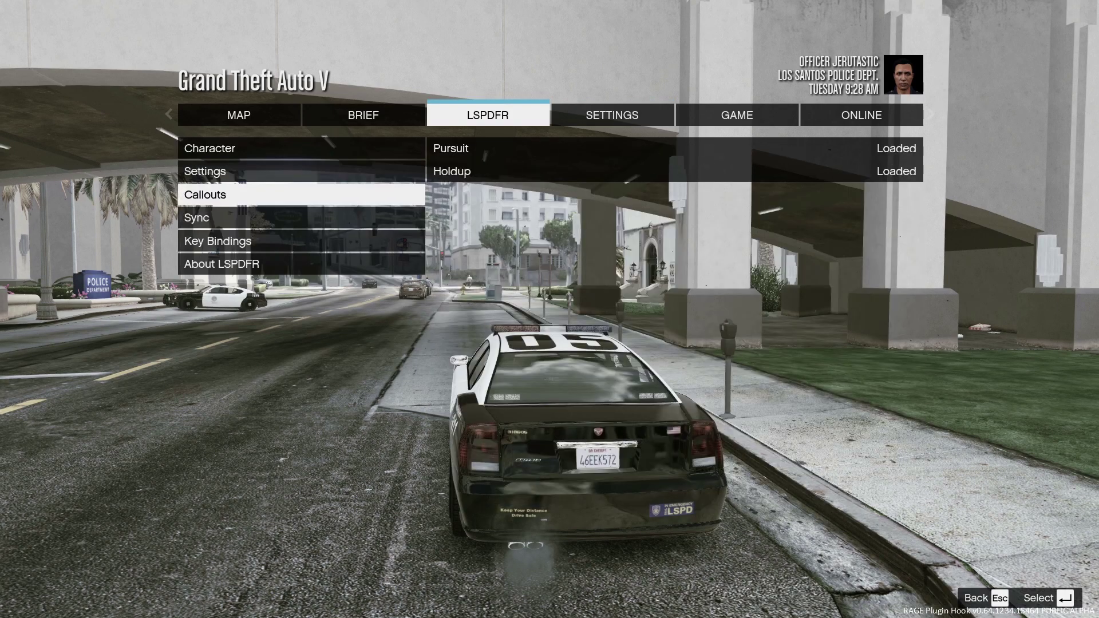
{"action": "key", "text": "Escape"}
{"action": "key", "text": "Escape"}
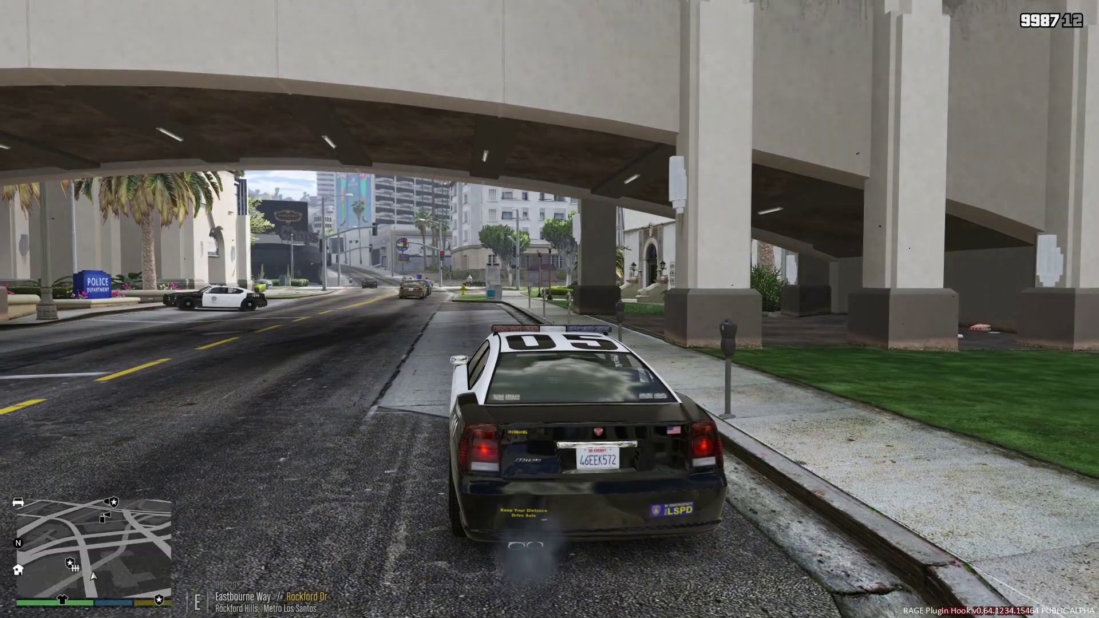